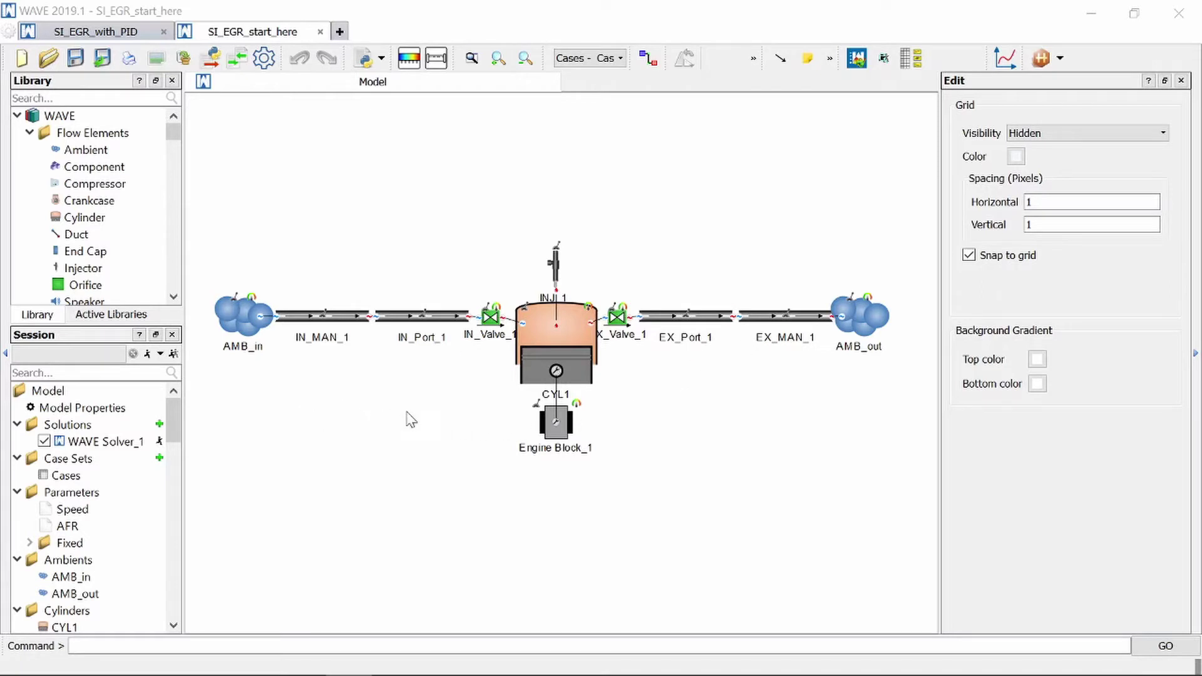
In Model Properties, define passive scalar row 2 as NO with molecular weight 30.0061.
click(97, 410)
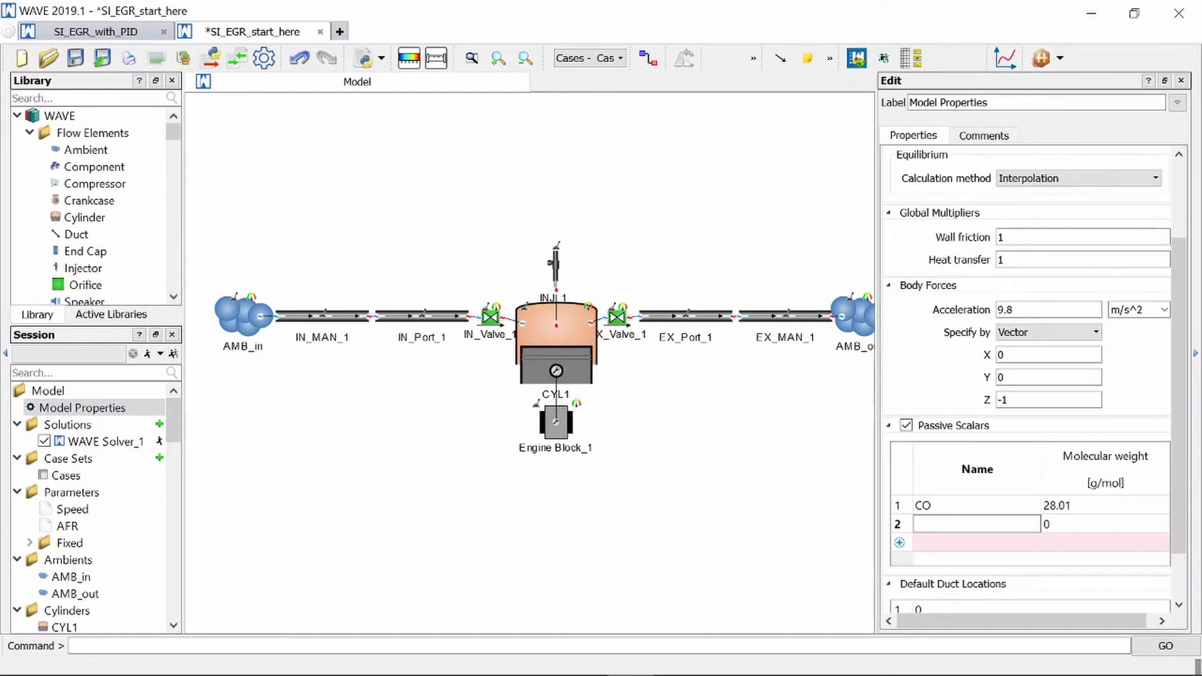
text(NO)
click(1084, 527)
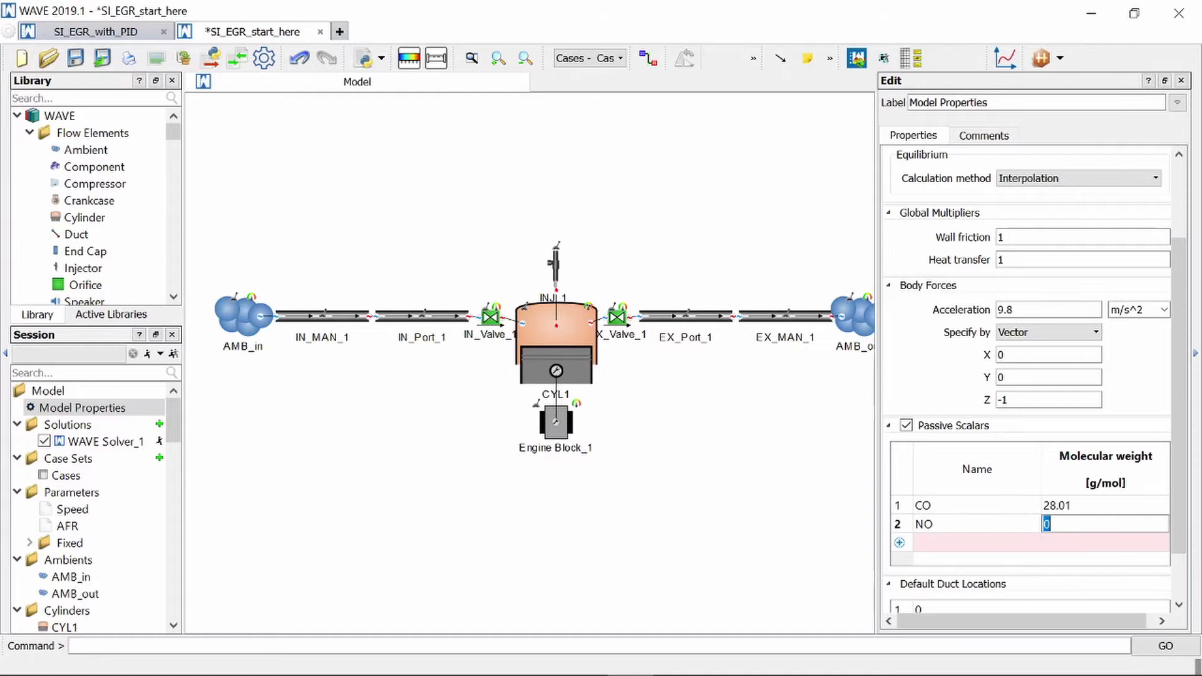
text(30.0061)
key(Return)
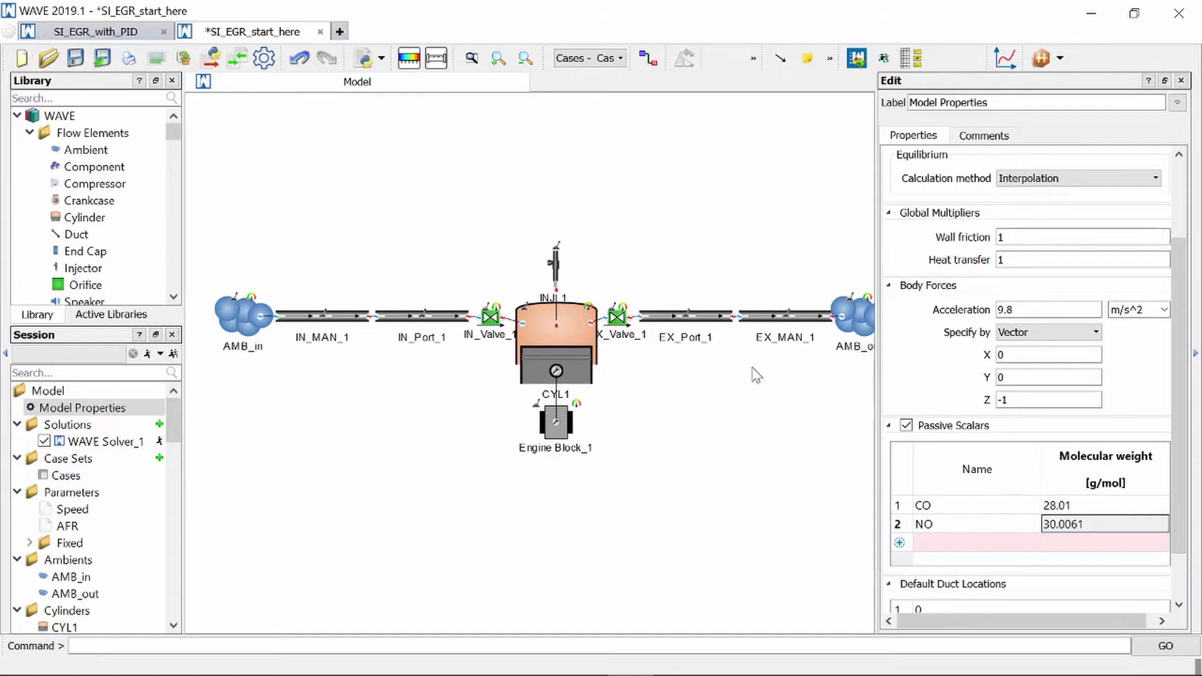
Add a new SI Emissions_1 submodel to cylinder CYL1.
click(572, 339)
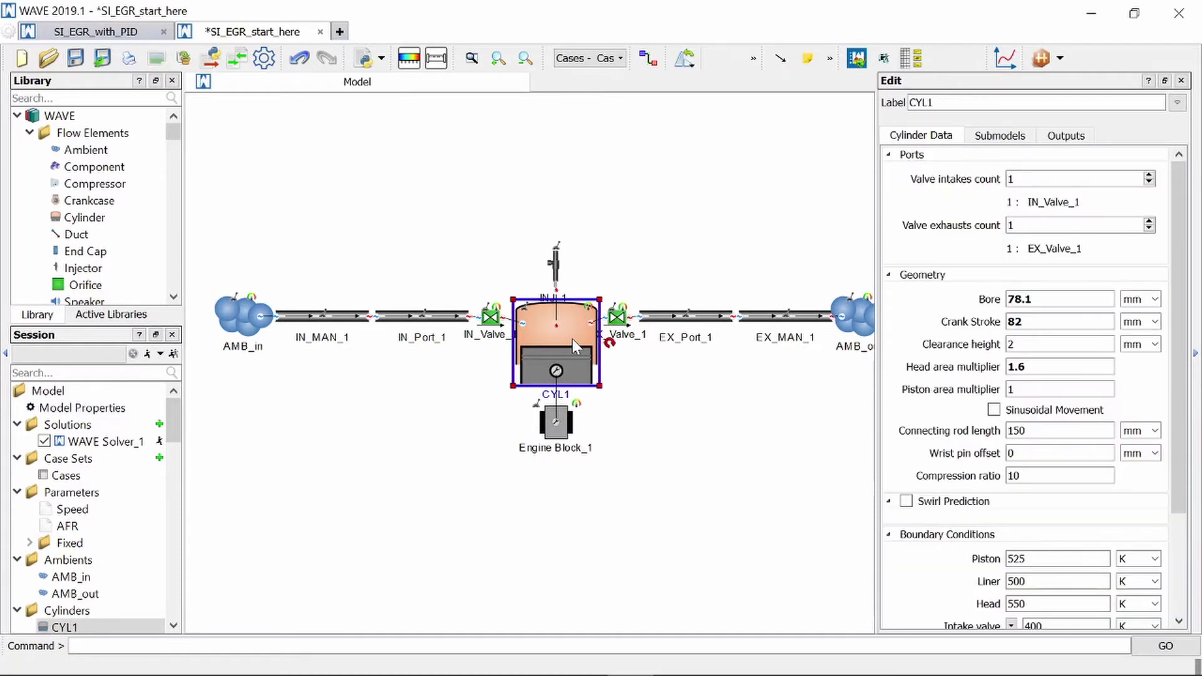
click(1005, 143)
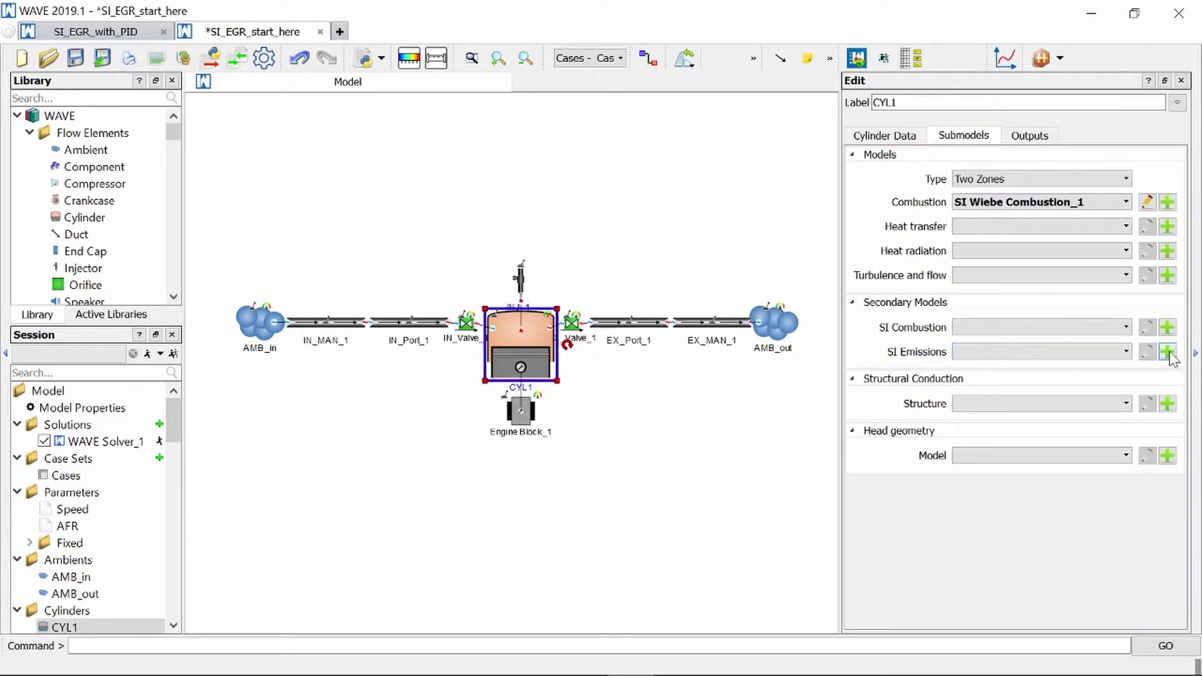
click(1168, 353)
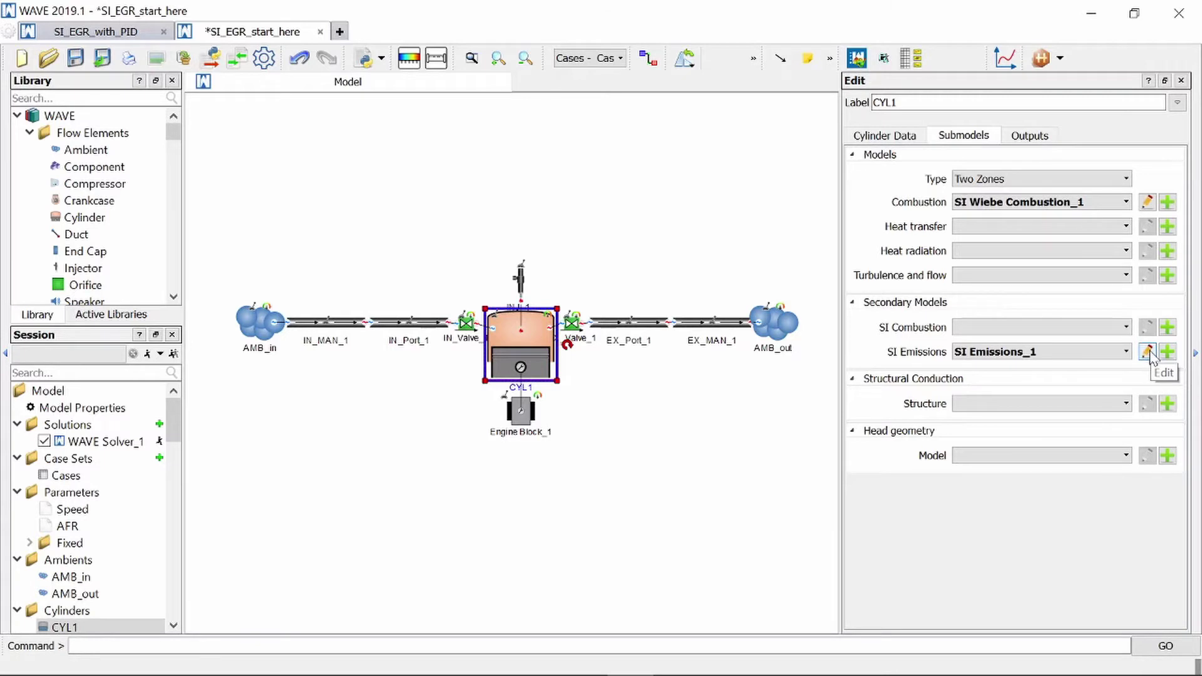
Enable the NOx Emissions Model and emit NOx to the NO passive scalar.
click(1148, 353)
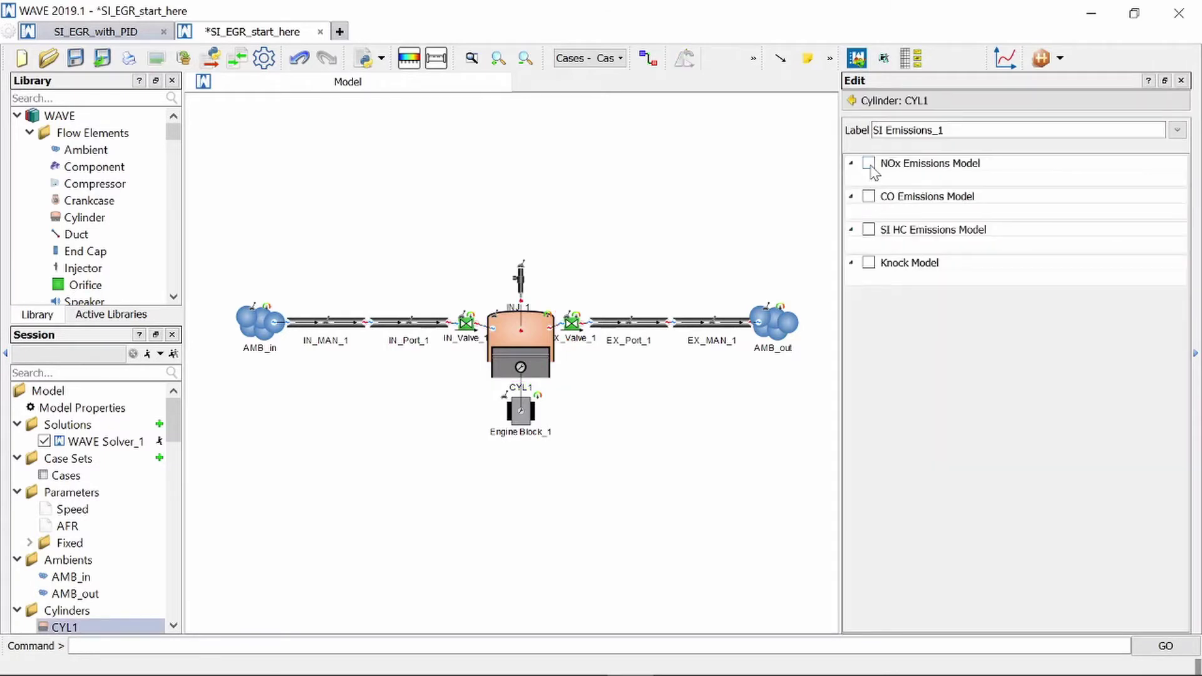
click(870, 164)
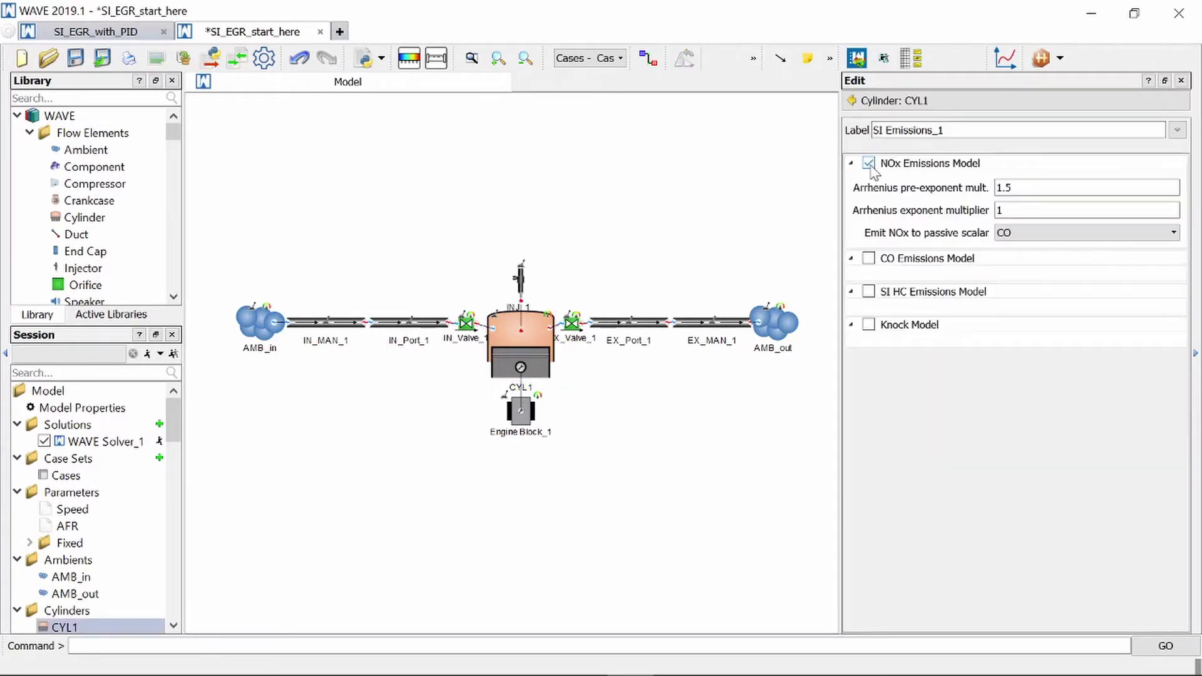
click(1049, 237)
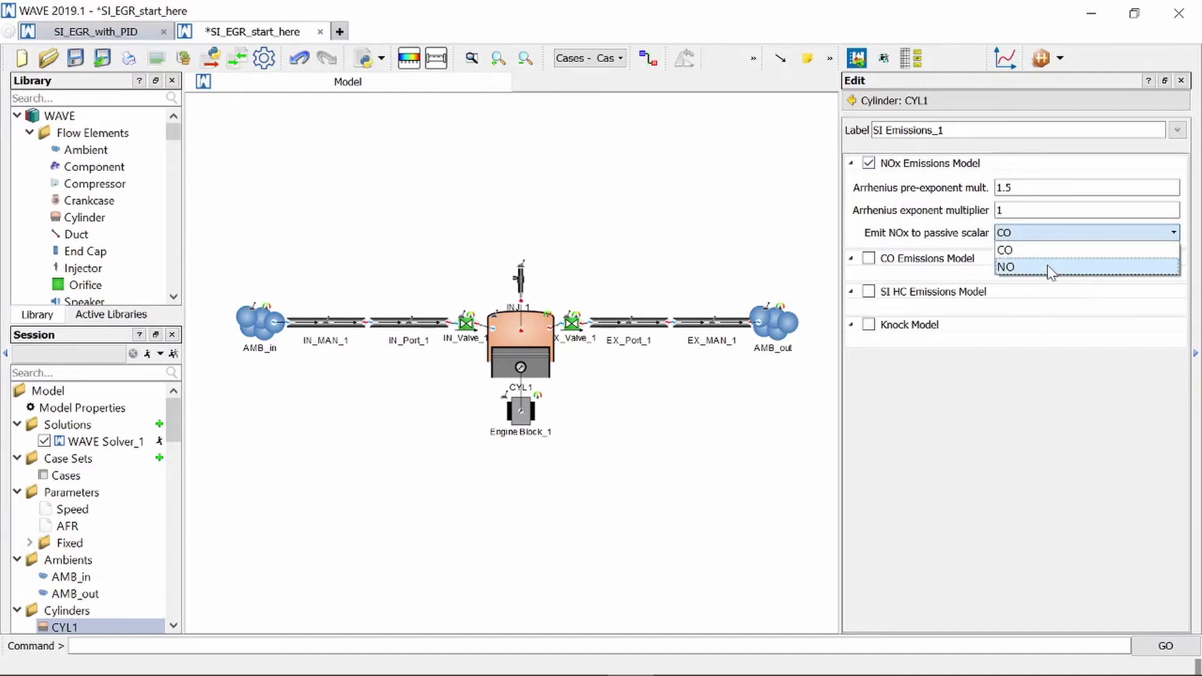
click(1049, 269)
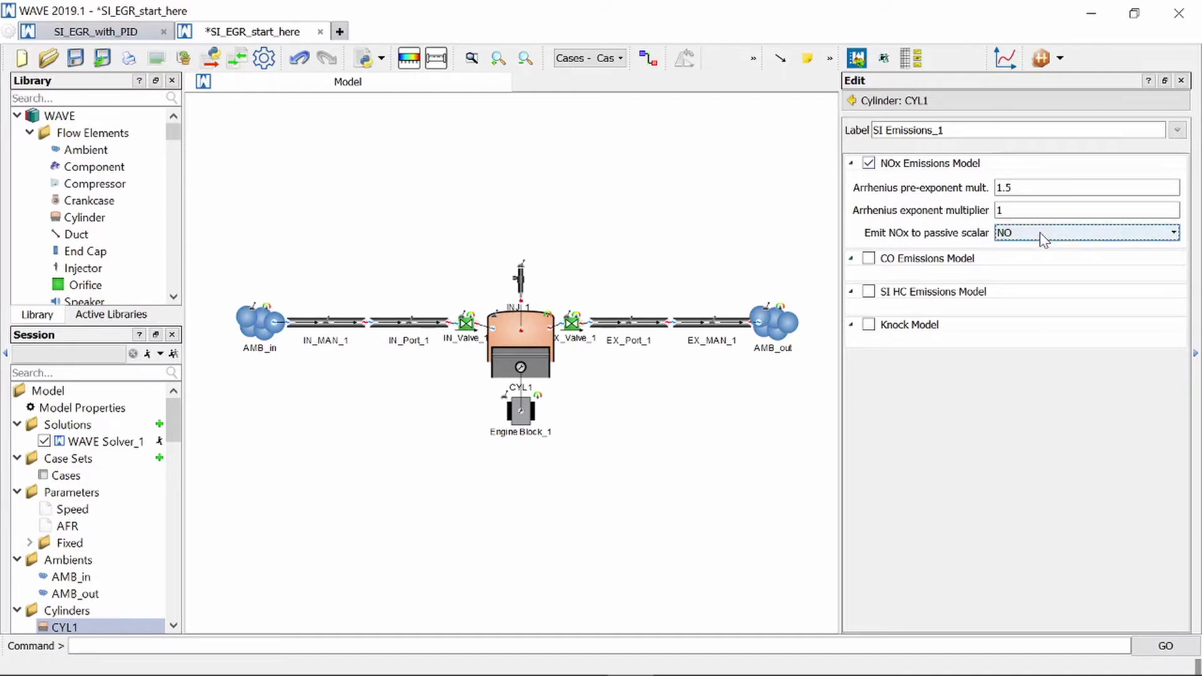
Deselect cylinder CYL1 and select the intake ambient AMB_in.
click(661, 416)
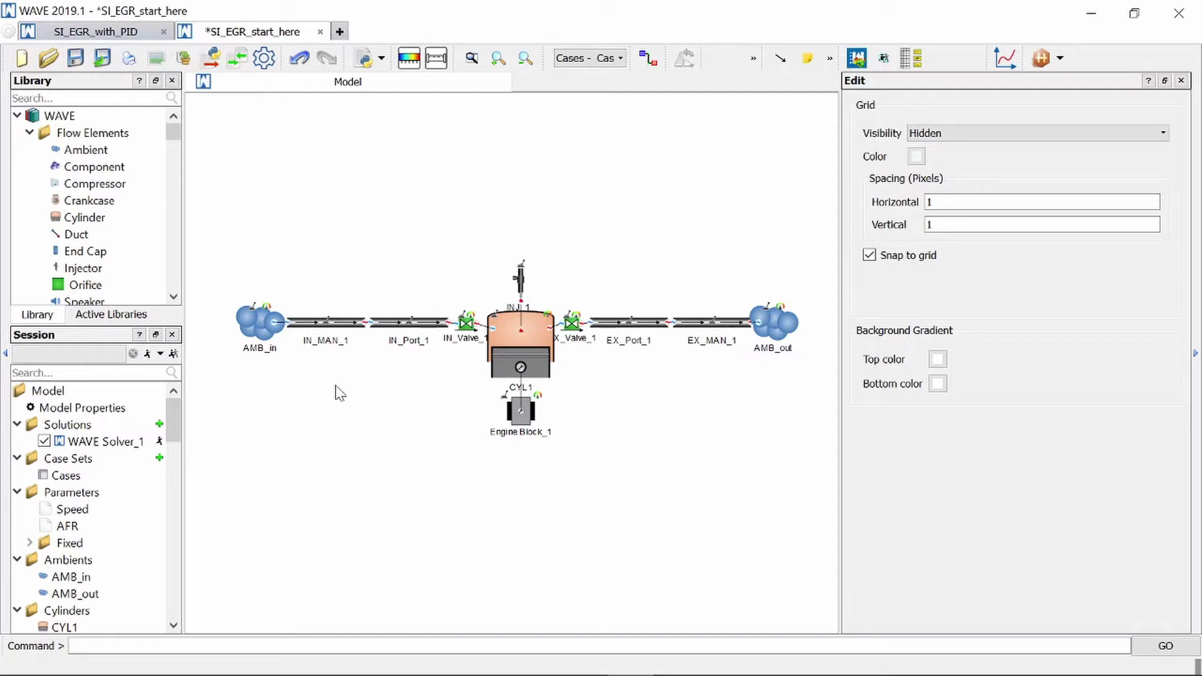
click(261, 332)
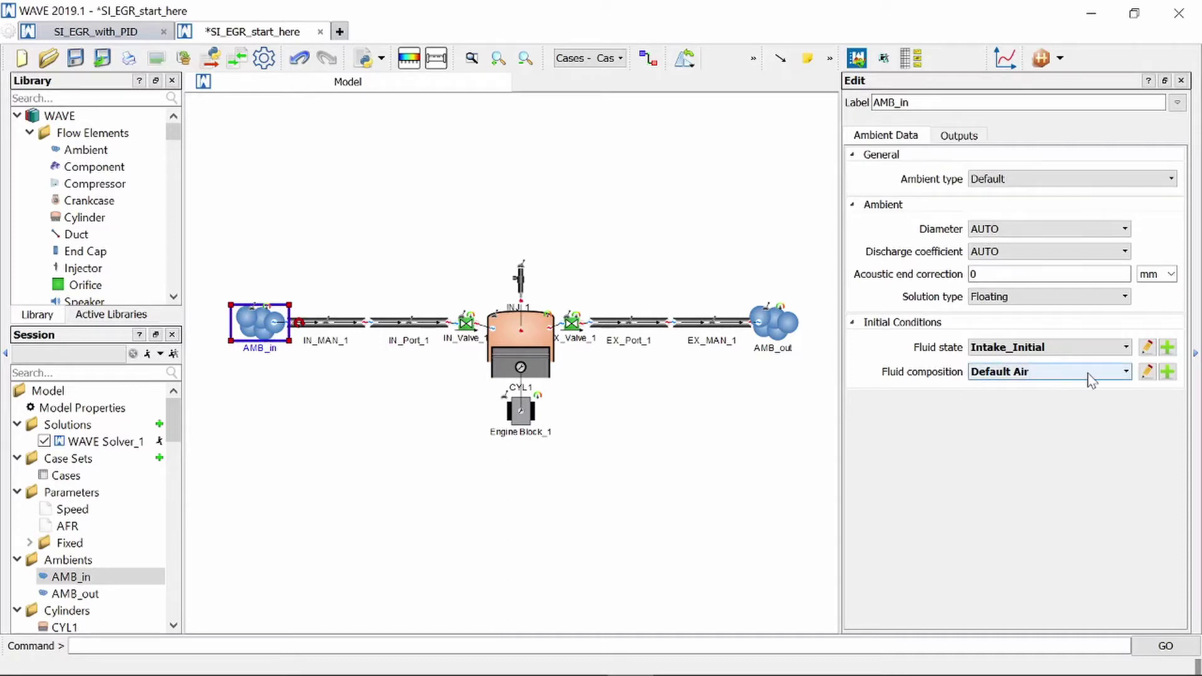
Create Fluid Composition_1 for AMB_in with fresh air fraction 1-EGR_FRAC.
click(1169, 373)
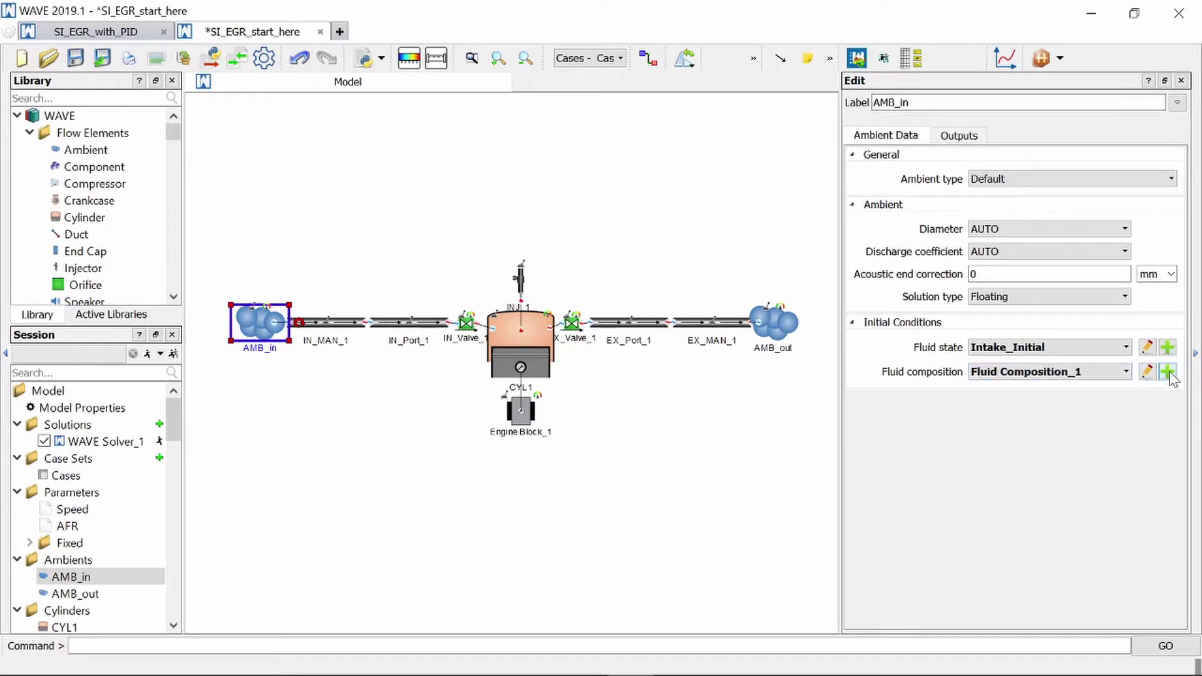
click(1148, 373)
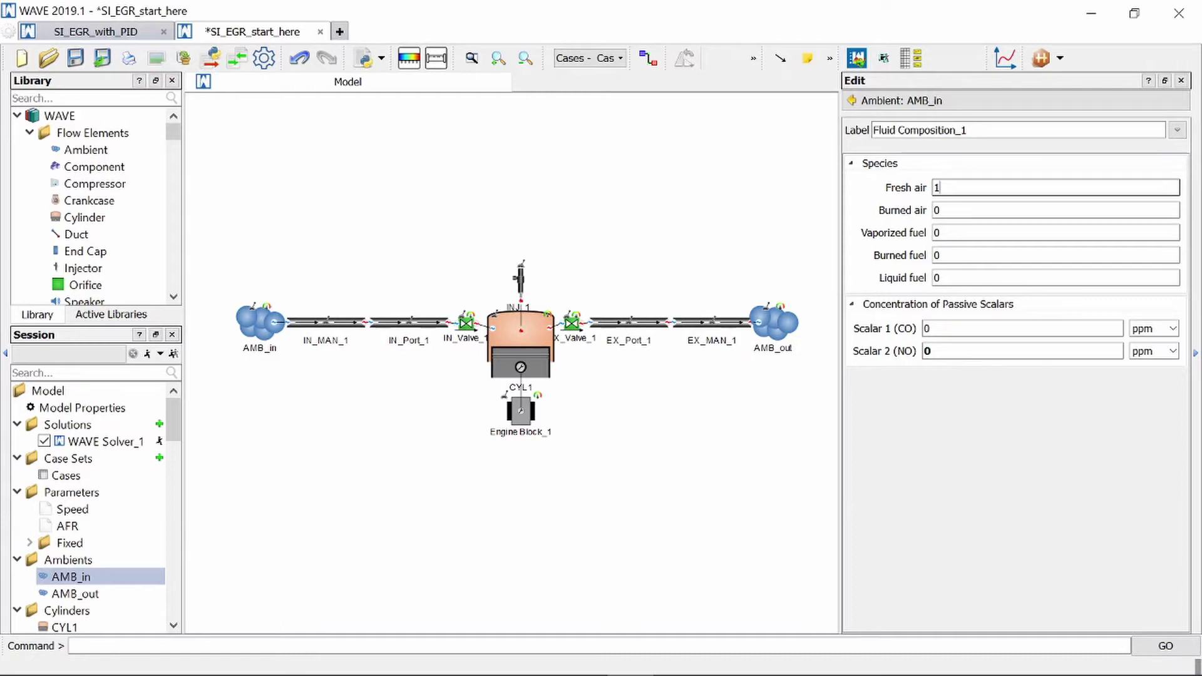
text(-EGR_FRAC)
key(Return)
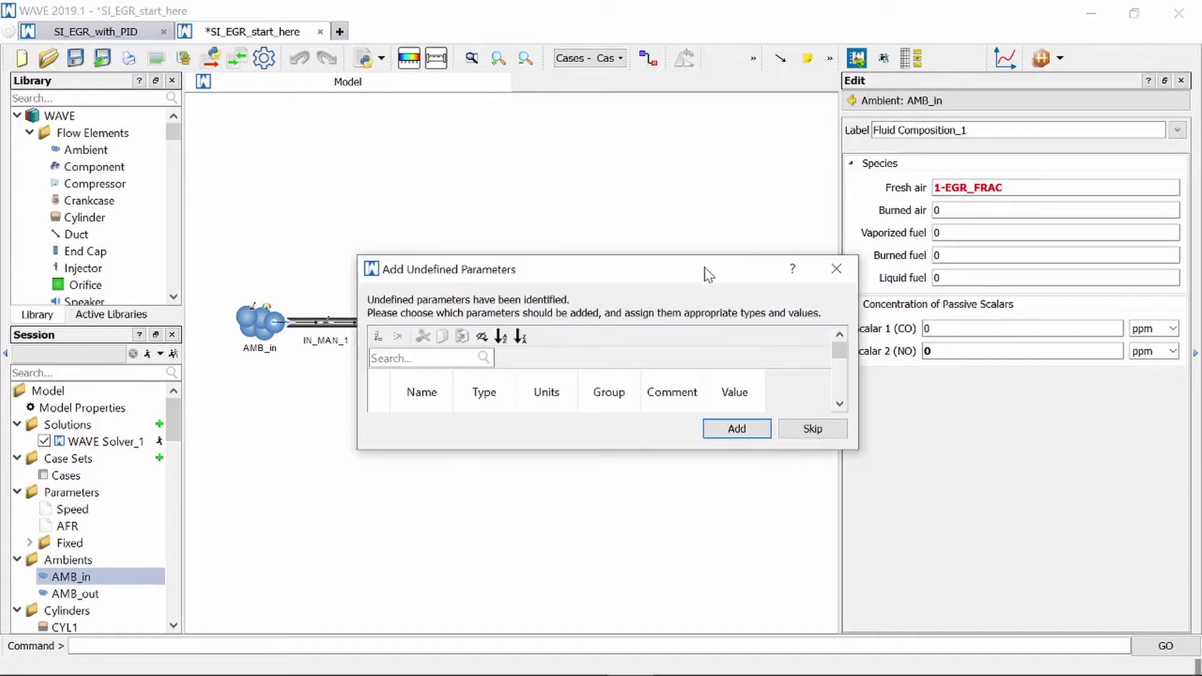
Add EGR_FRAC as a new Real model parameter.
drag(619, 202, 598, 172)
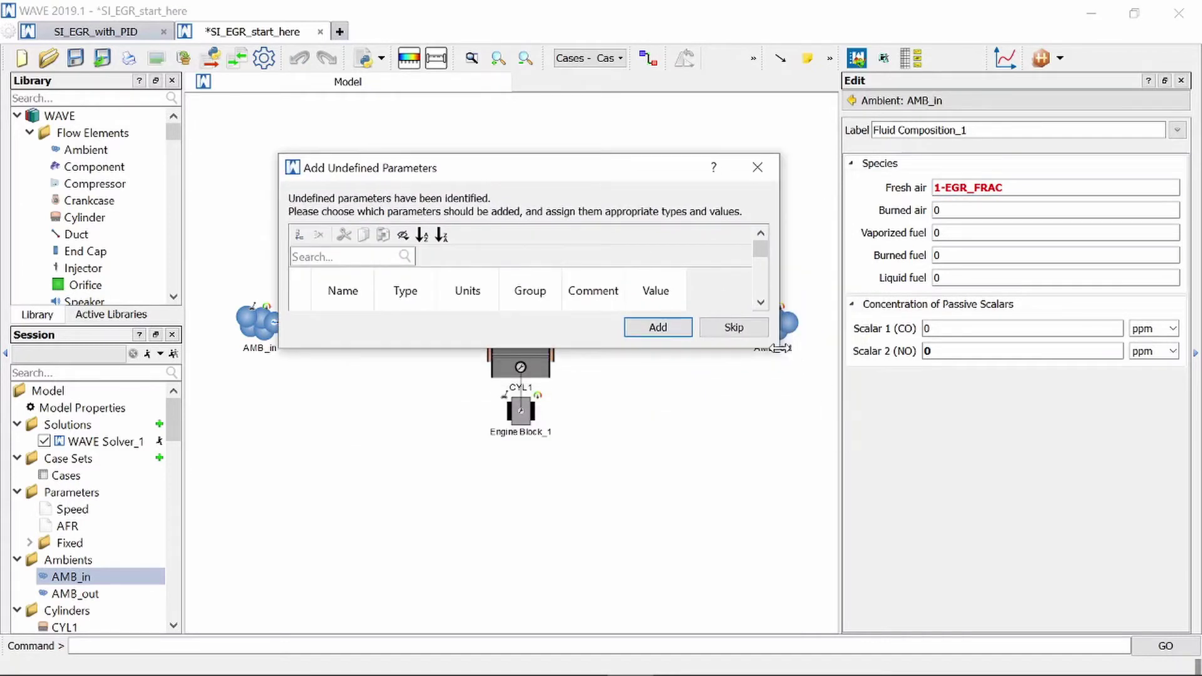
drag(780, 349, 882, 450)
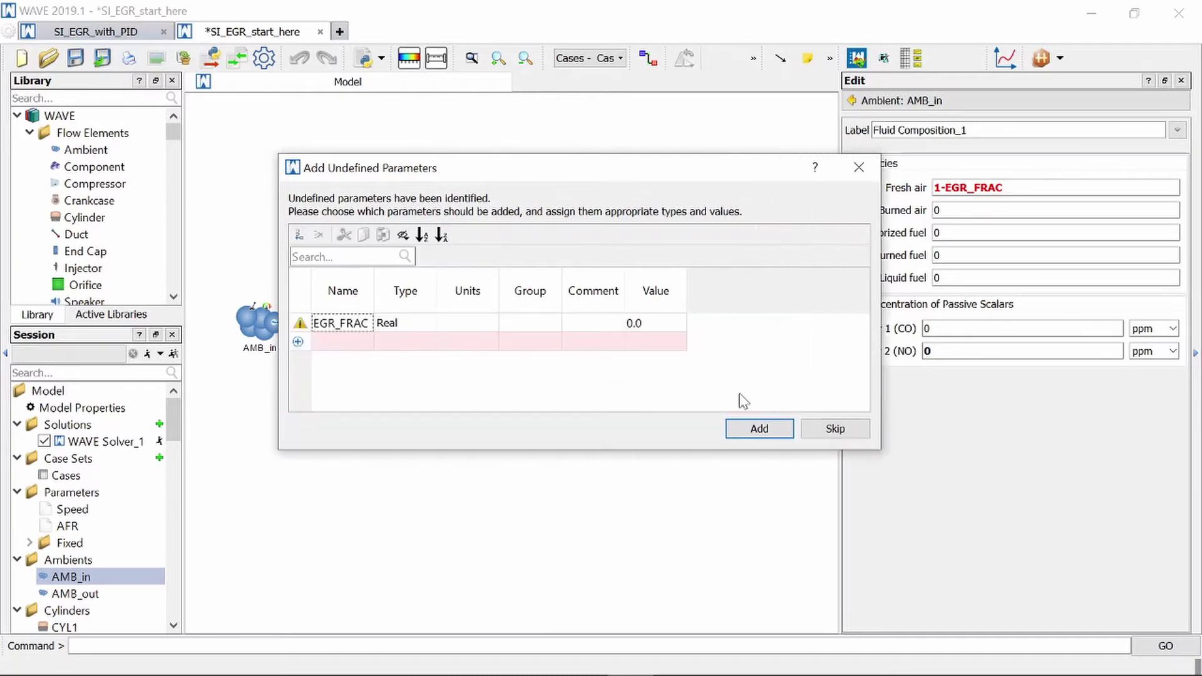
click(774, 431)
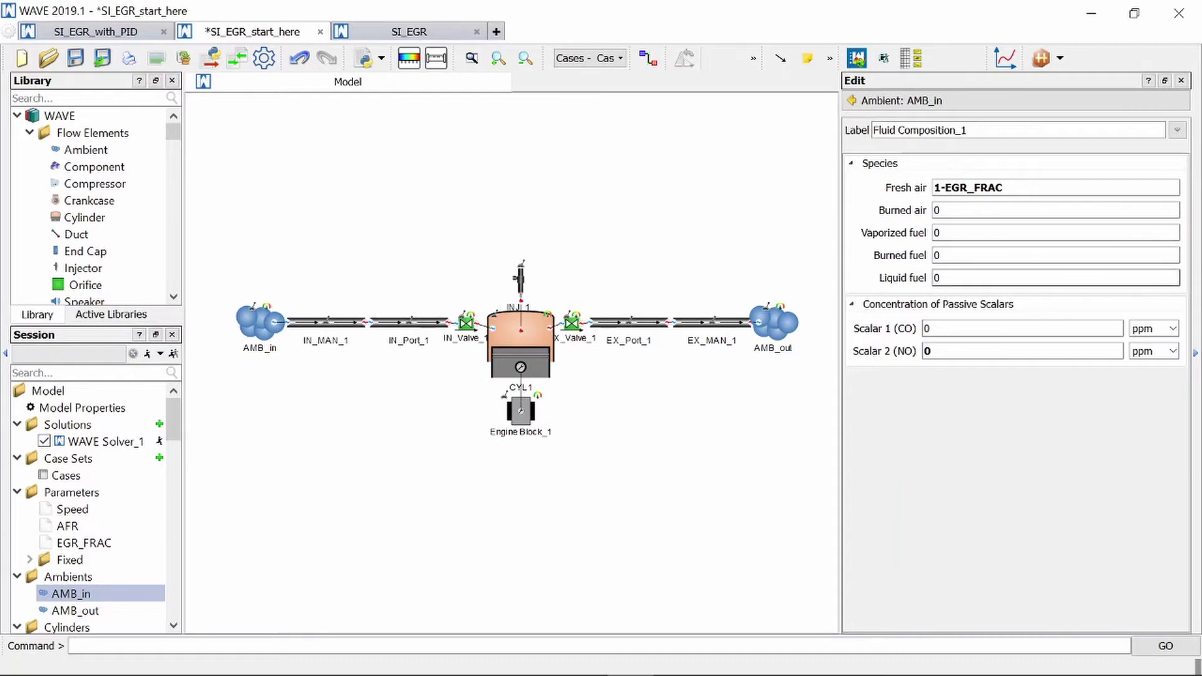
Set burned air to EGR_FRAC*(AFR/(AFR+1)) and burned fuel to EGR_FRAC*(1/(AFR+1)).
click(937, 255)
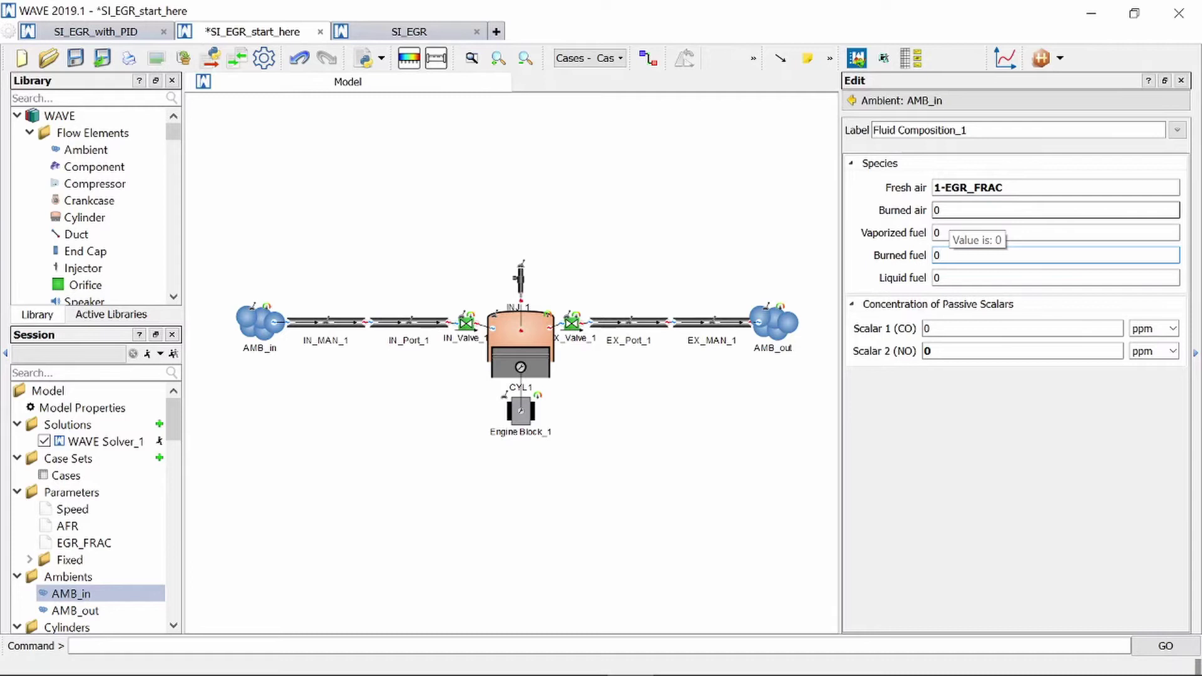
click(940, 210)
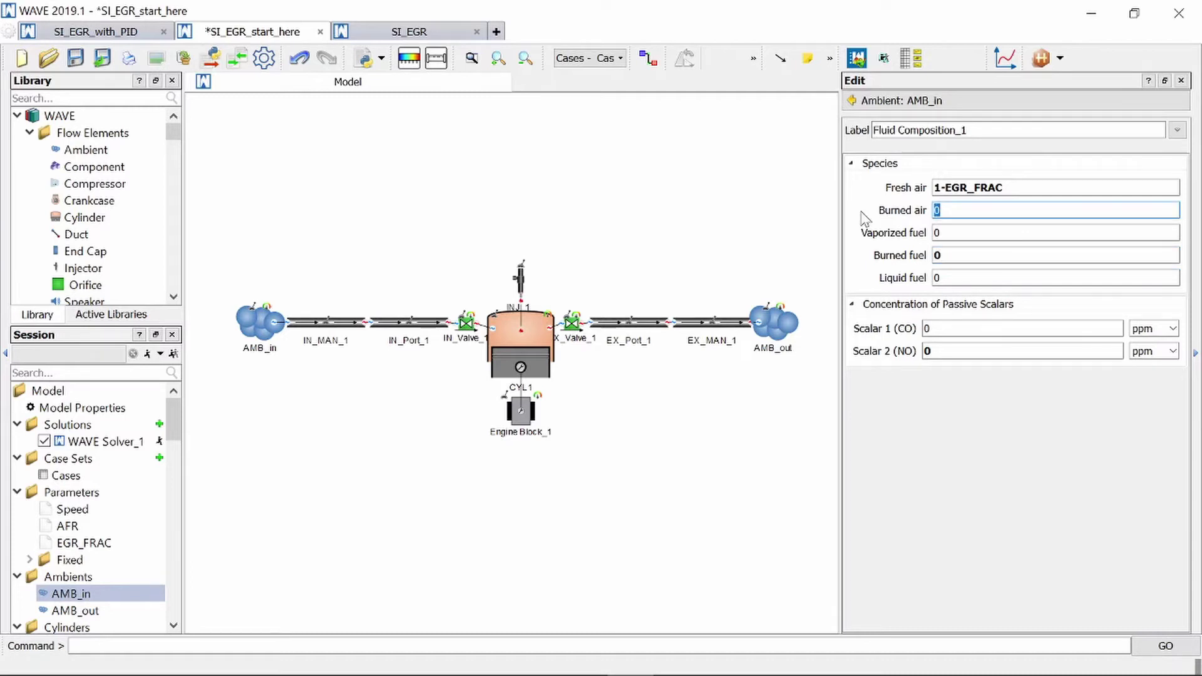
text(EGR_FRAC*(AFR/(AFR+1)))
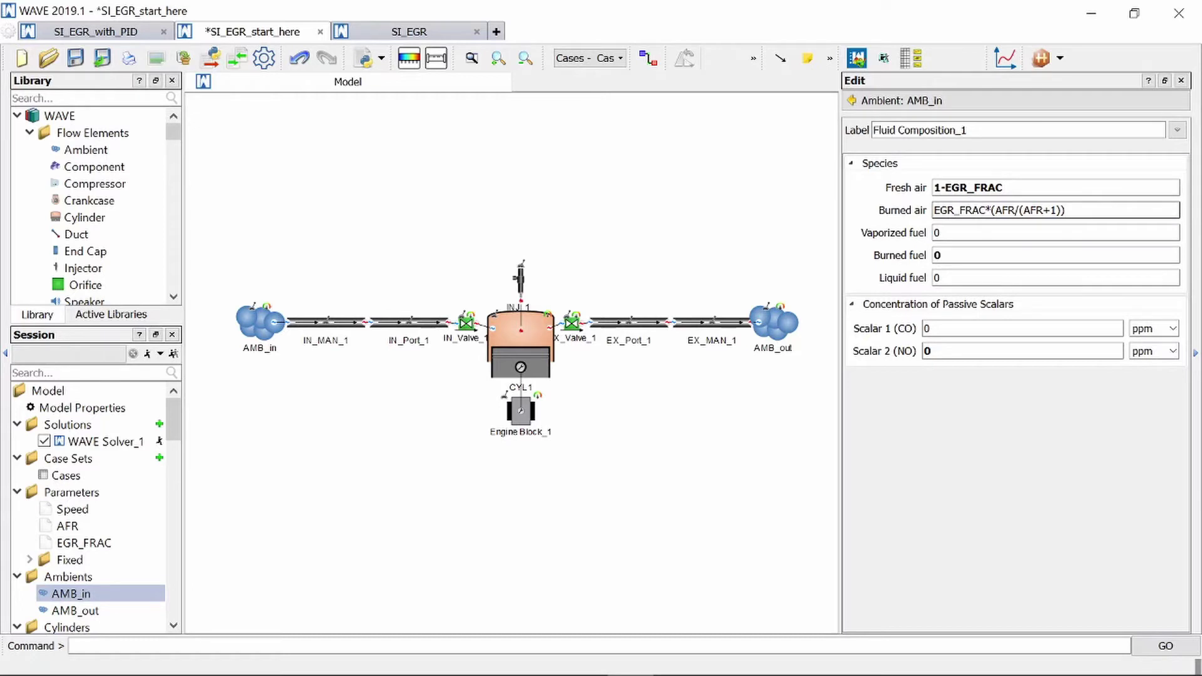
click(995, 255)
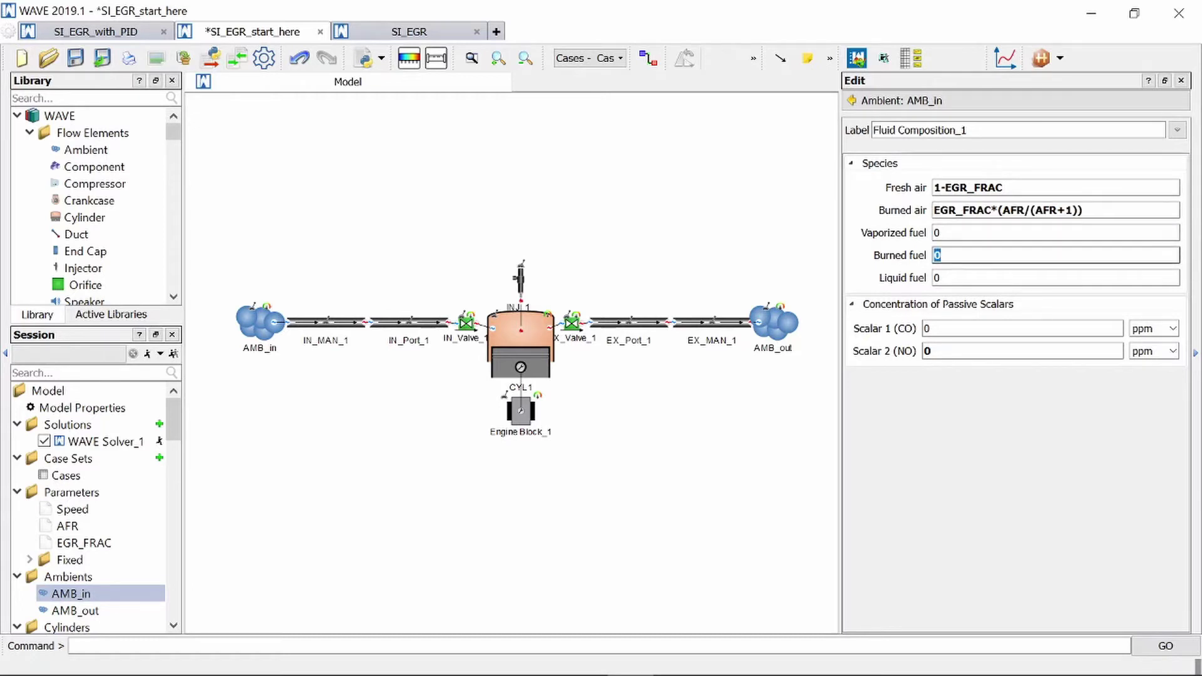
text(EGR_FRAC*(1/(AFR+1)))
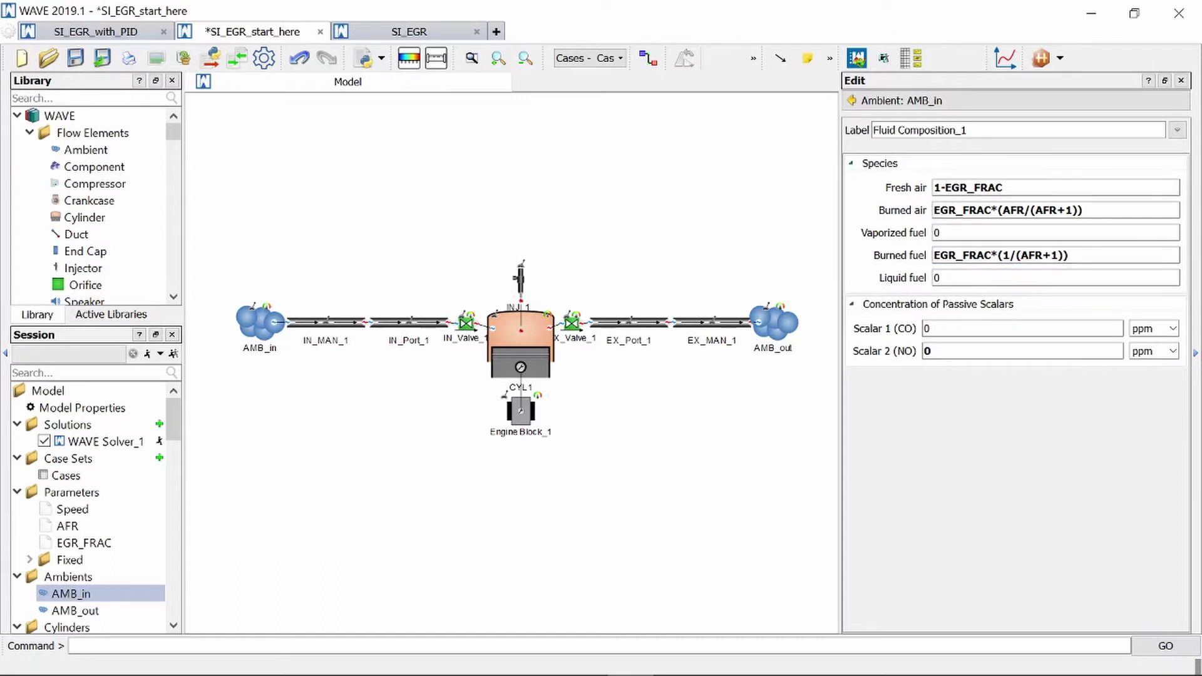
In the Cases table, sweep EGR_FRAC from 0 to 0.24 over 9 cases.
click(262, 362)
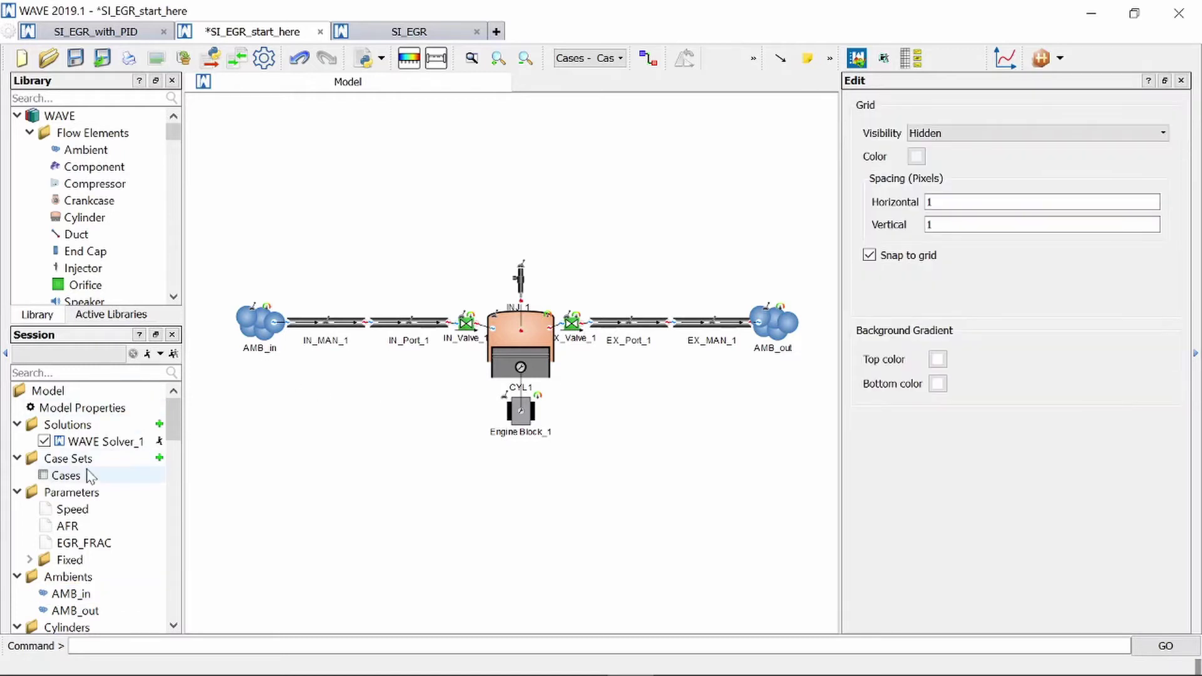
double_click(68, 478)
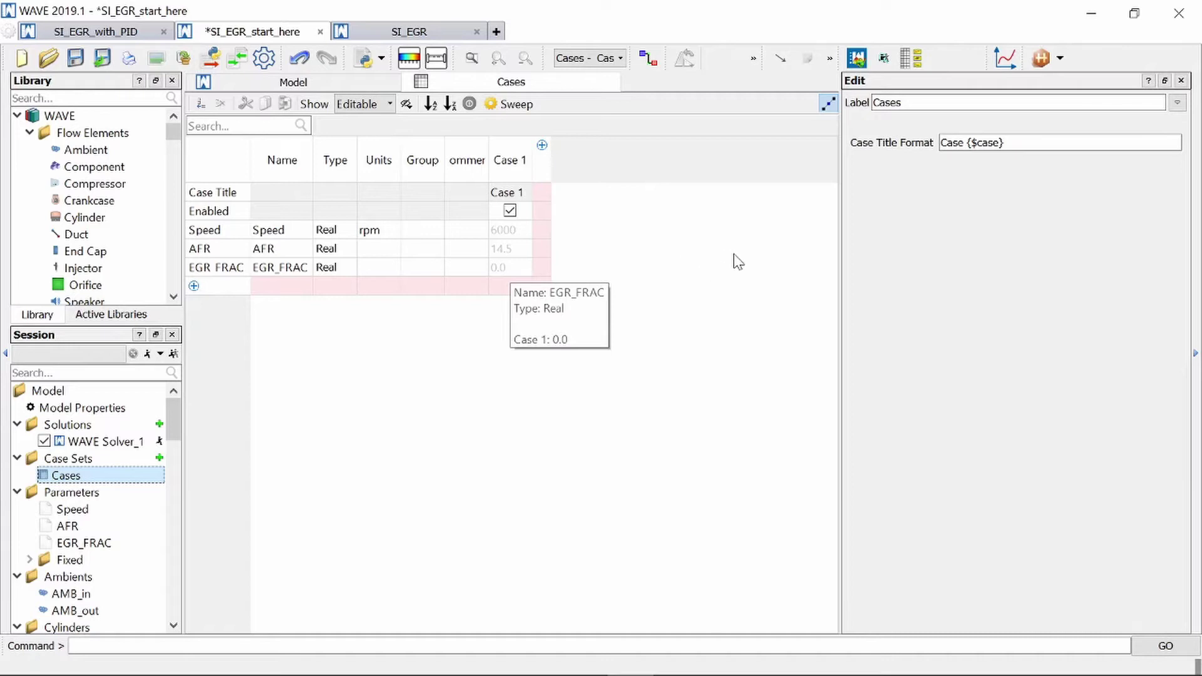
click(512, 106)
drag(556, 154, 543, 140)
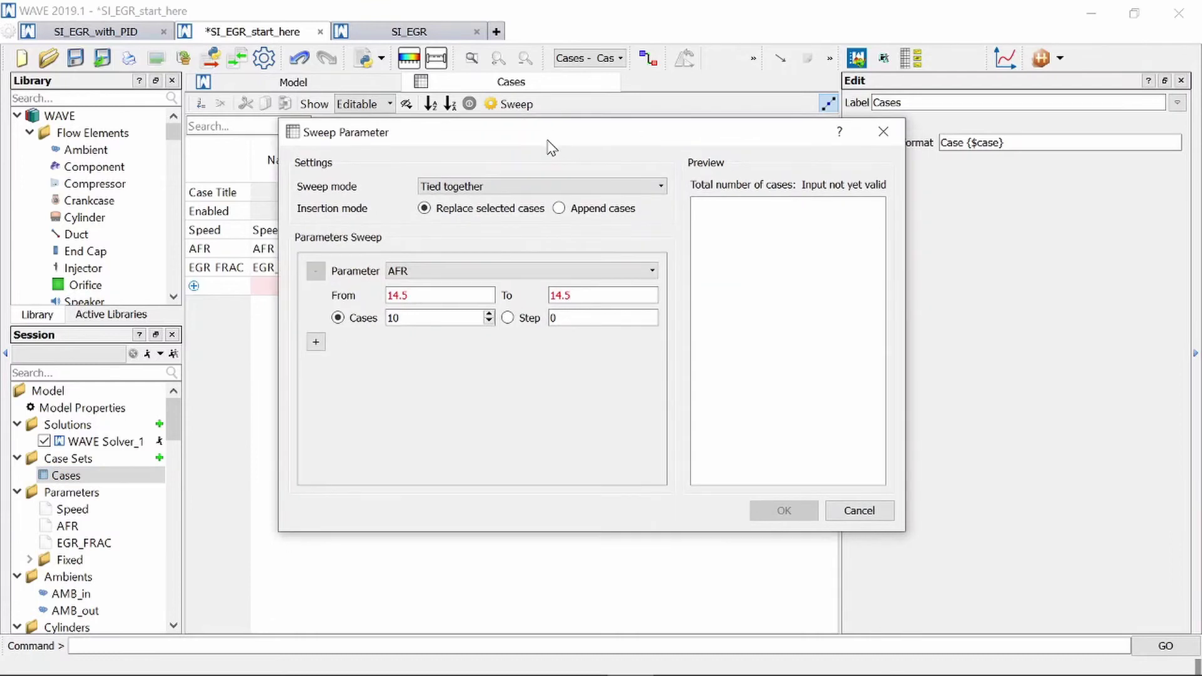
click(492, 272)
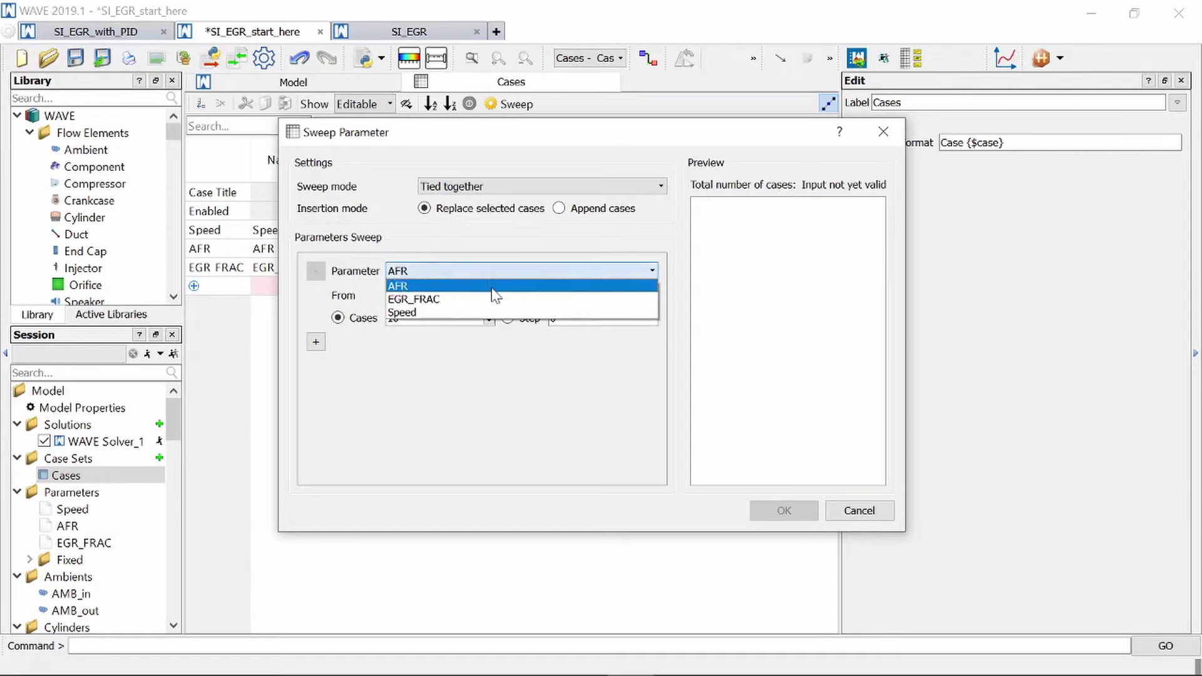
click(498, 301)
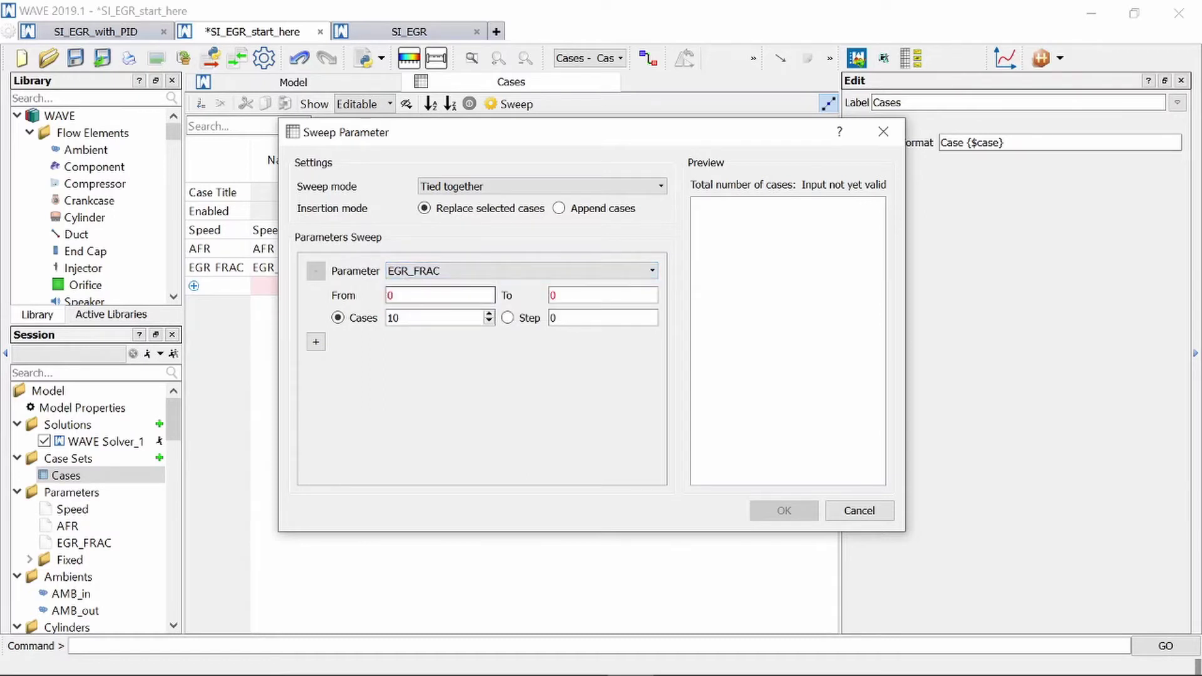
click(558, 296)
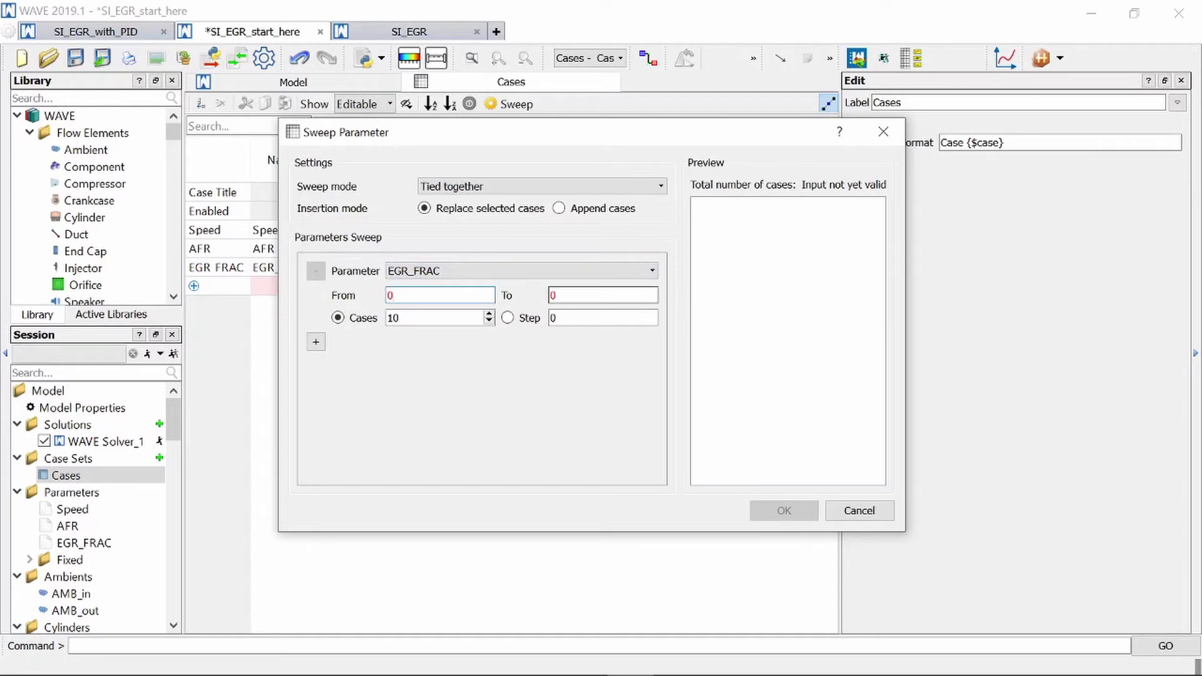
text(0.2)
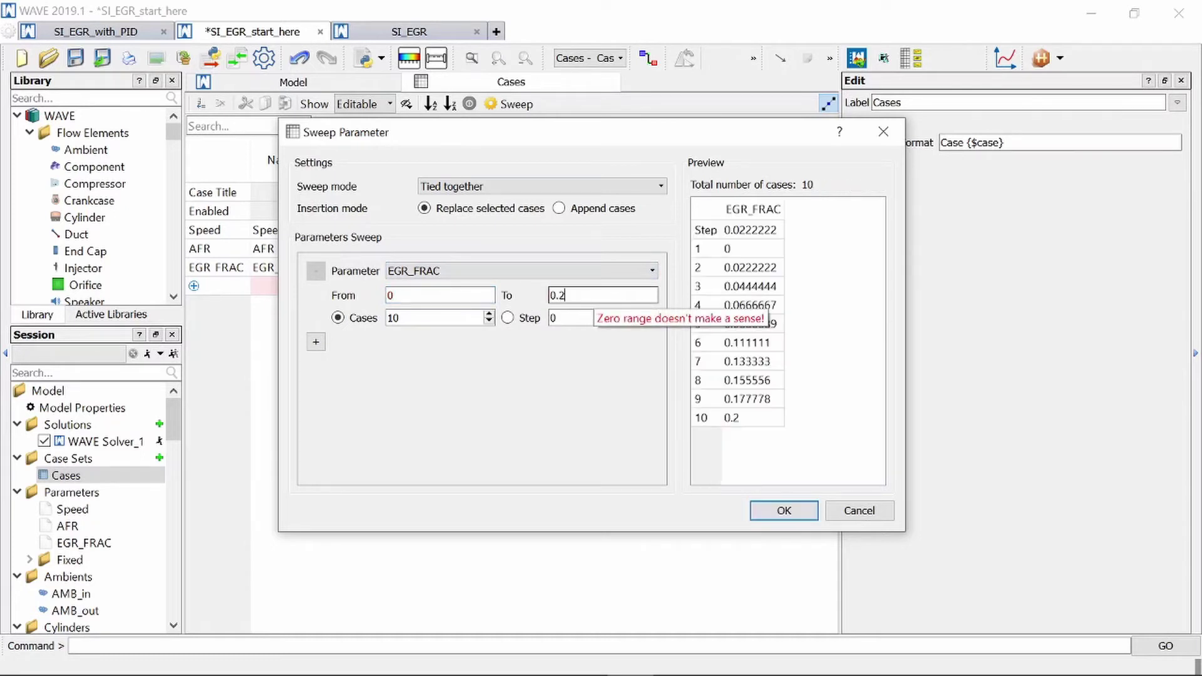
text(4)
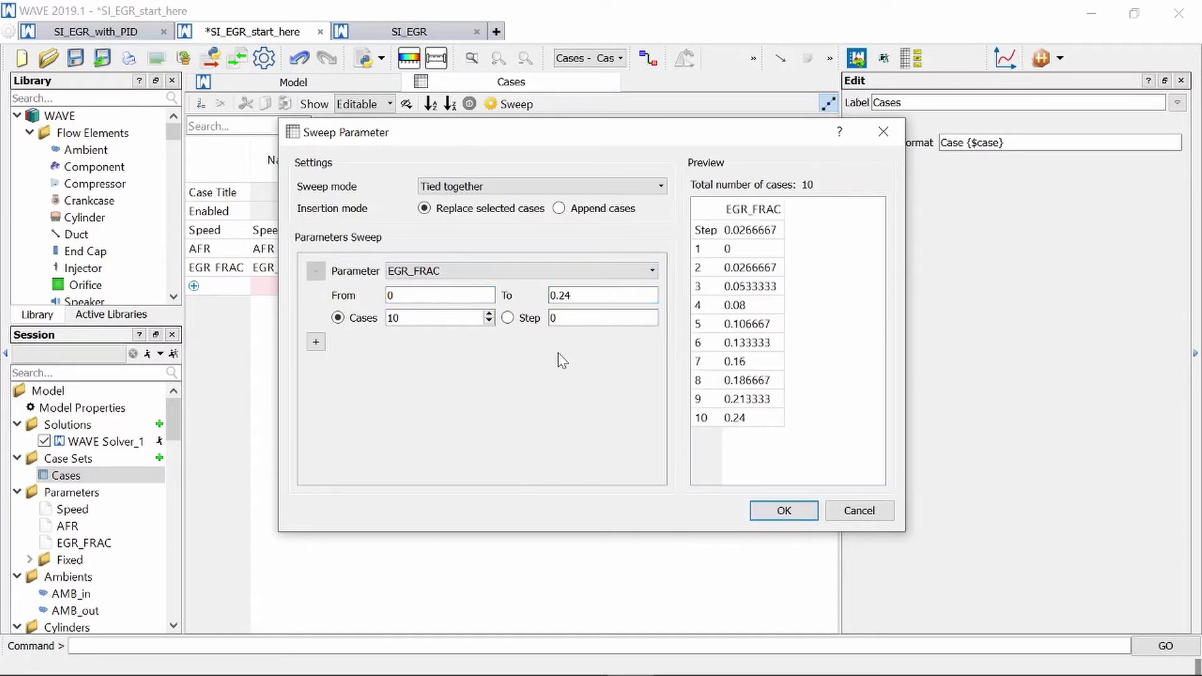
click(489, 322)
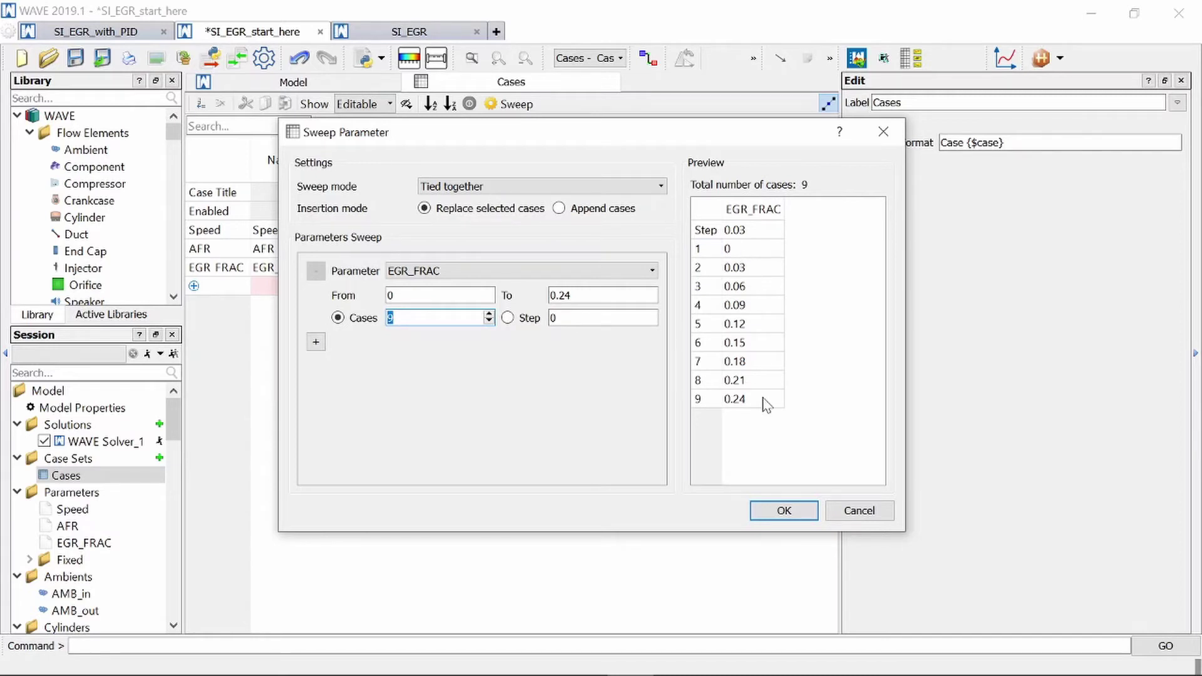
click(784, 511)
drag(558, 628, 675, 629)
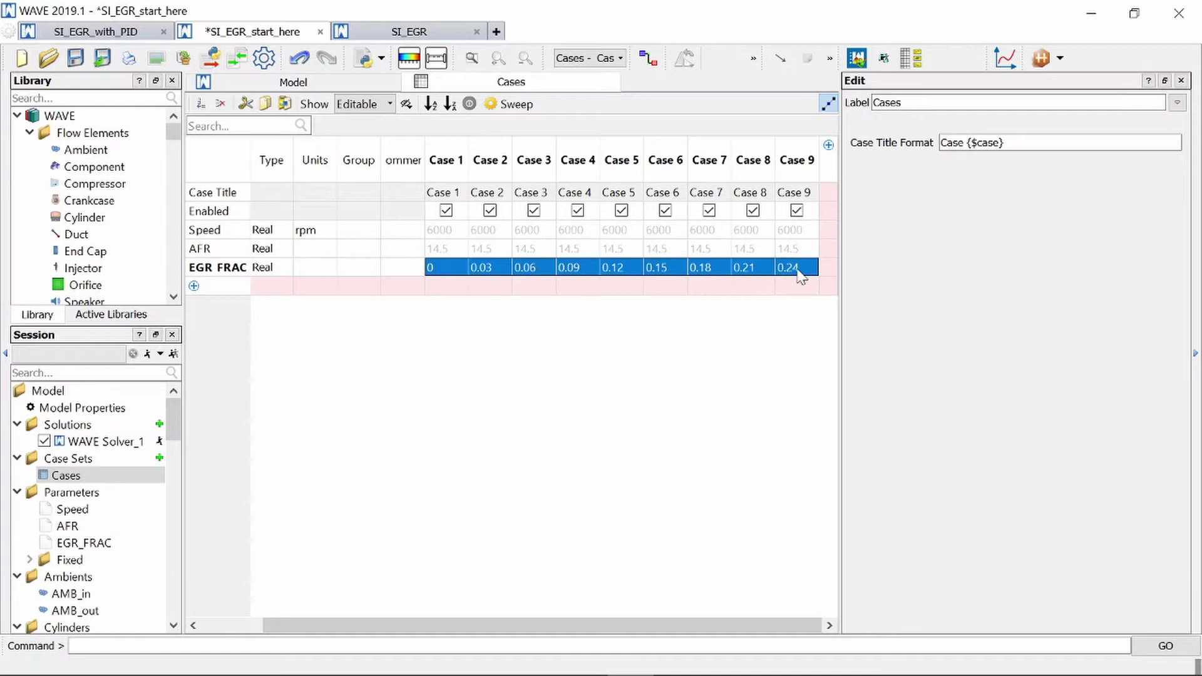
Deselect the filled EGR_FRAC row in the Cases table.
click(771, 346)
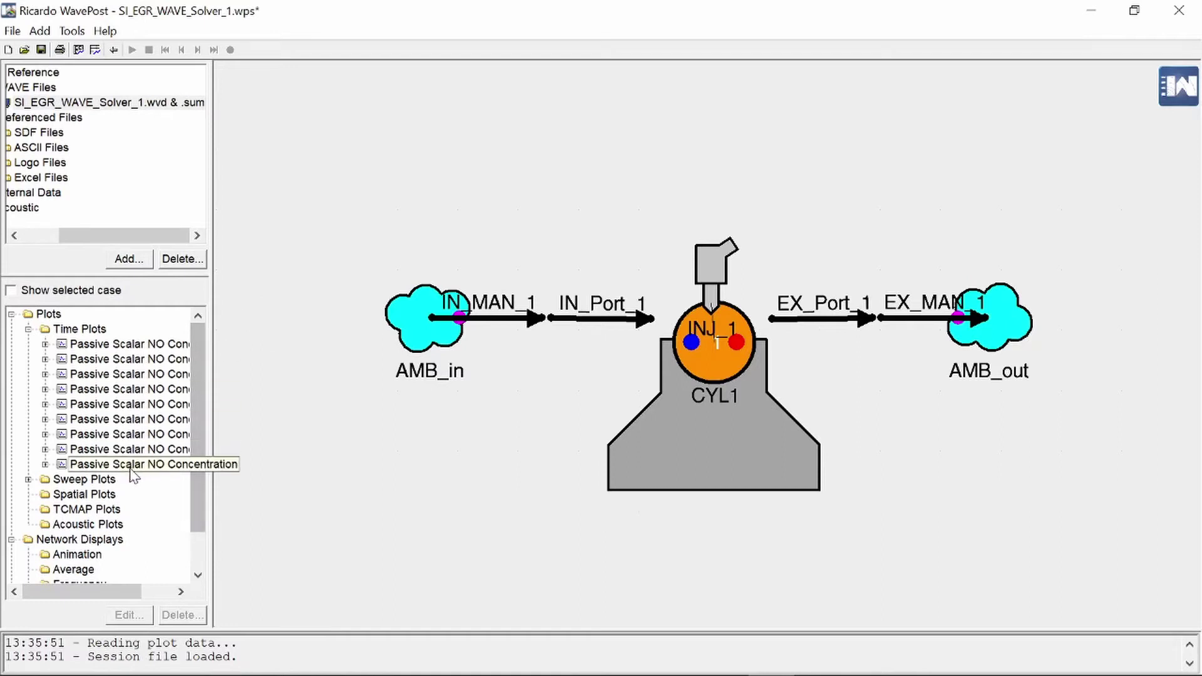
Add a time plot of cylinder-junction Passive Scalar NO for Cases 1–9.
click(40, 32)
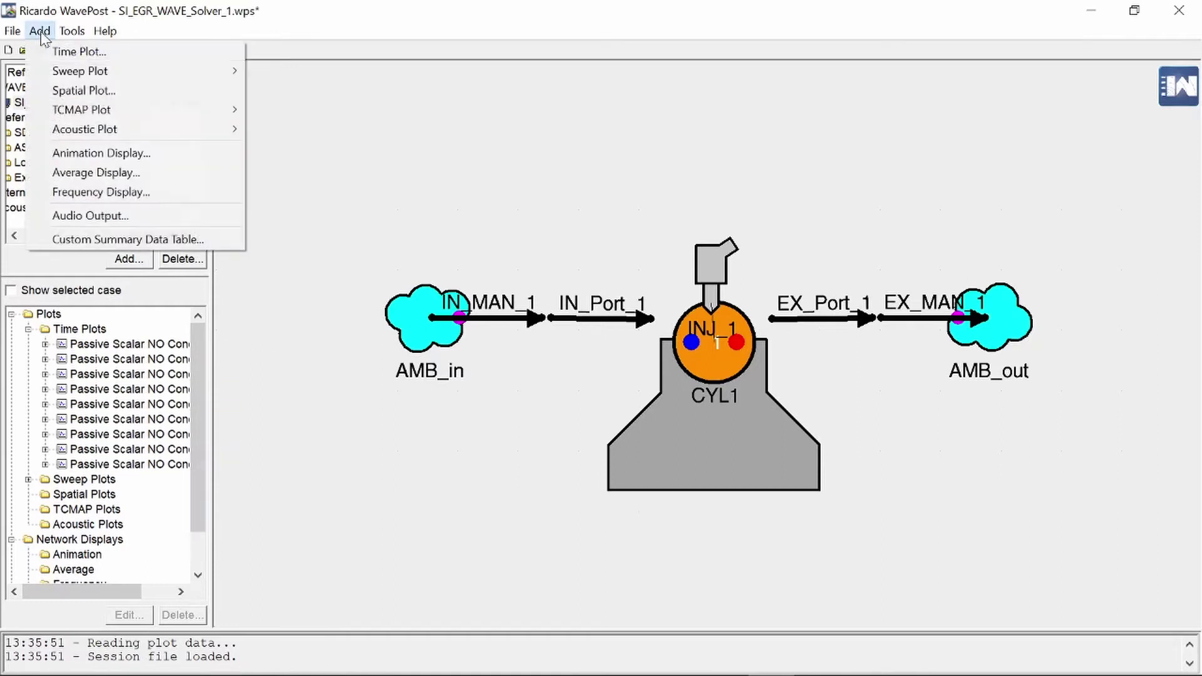
click(96, 54)
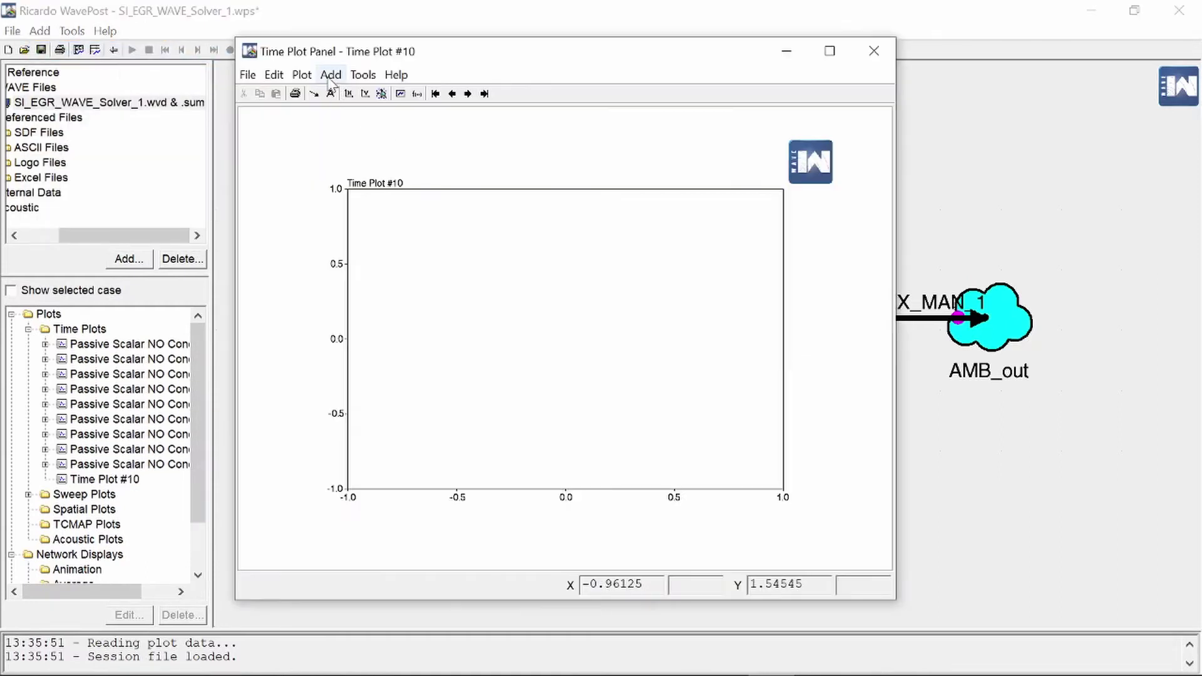
click(331, 74)
click(372, 95)
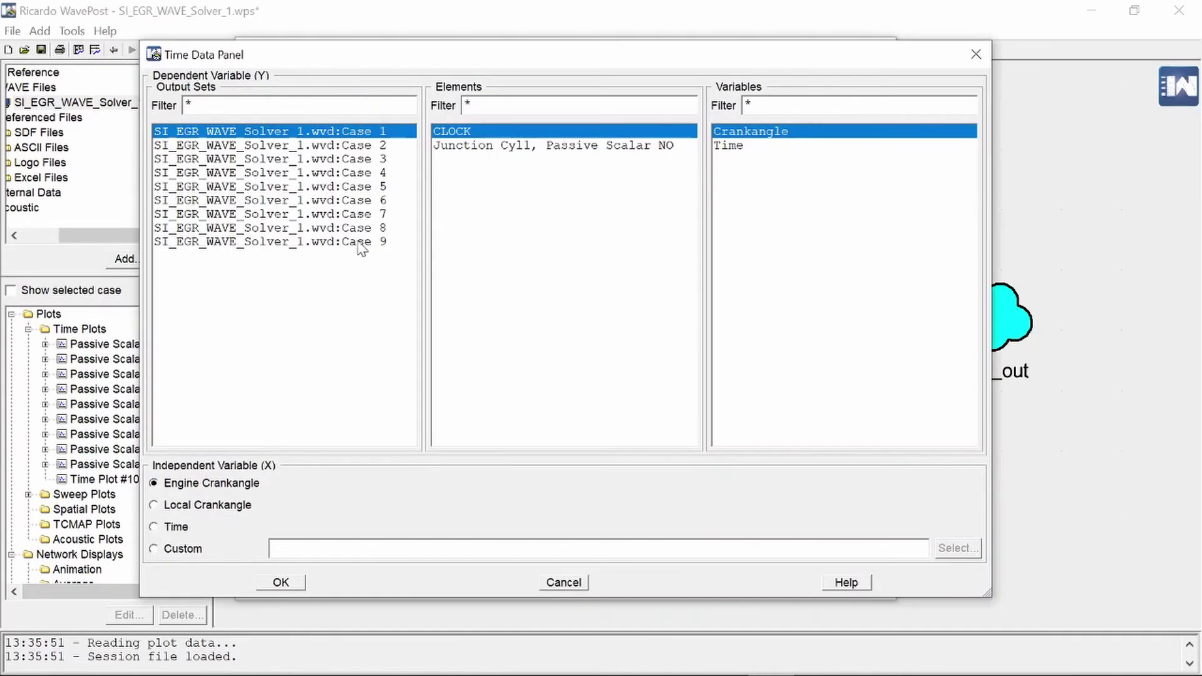
shift+click(360, 246)
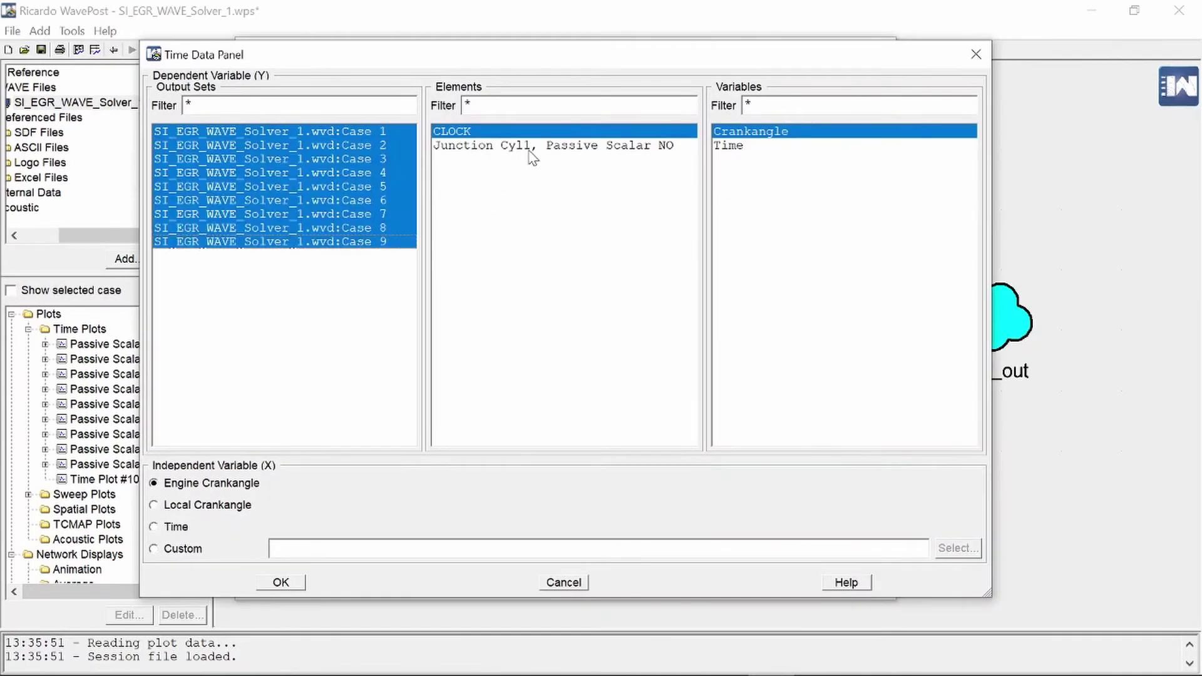
click(550, 146)
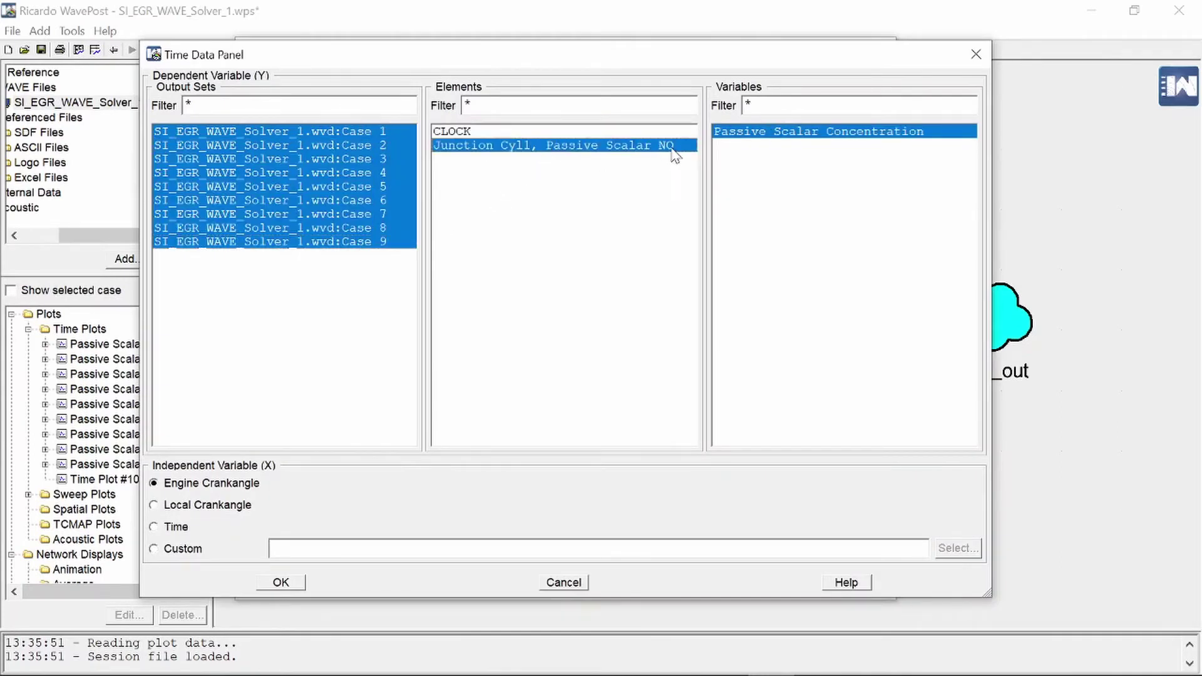
click(286, 582)
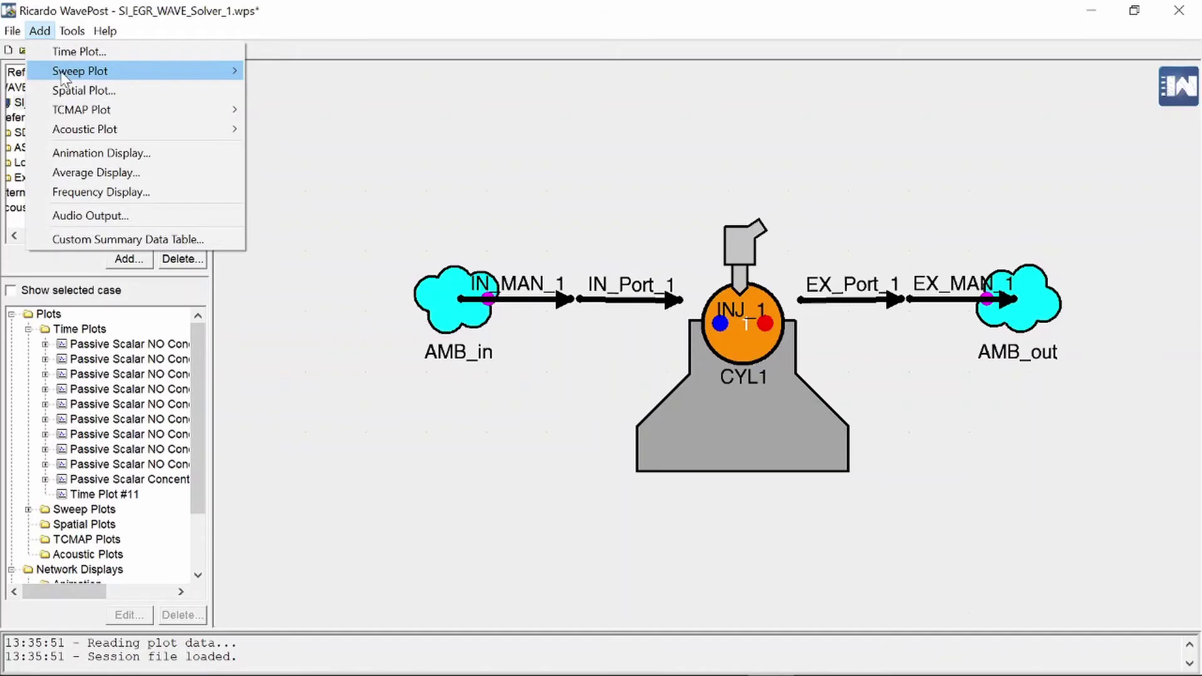
Create a 2D sweep plot with the '**EGR'-filtered EGR fraction on the x-axis.
mouse_move(182, 75)
click(290, 73)
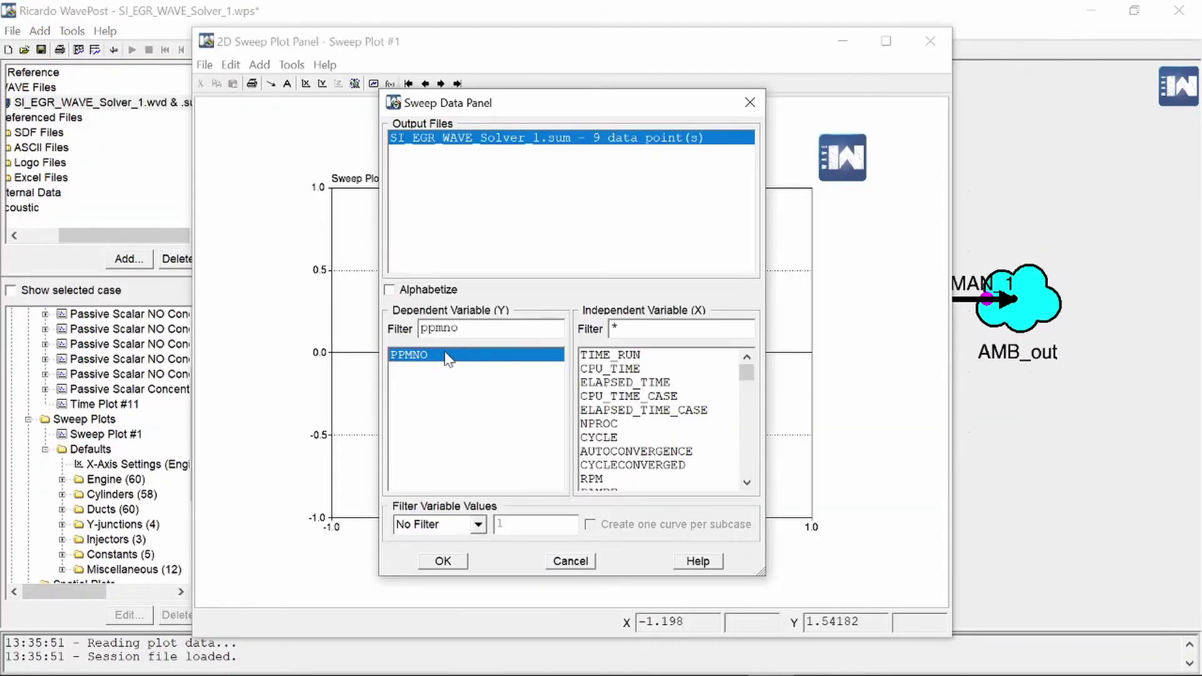
double_click(615, 328)
text(**)
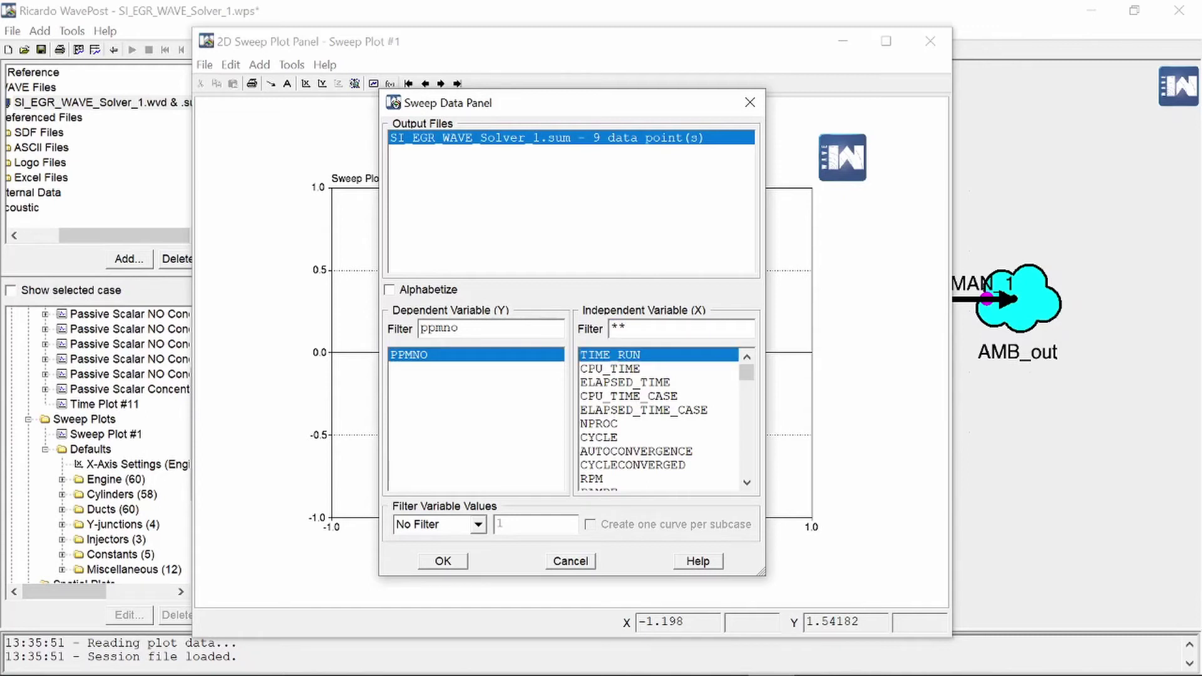
text(EGR)
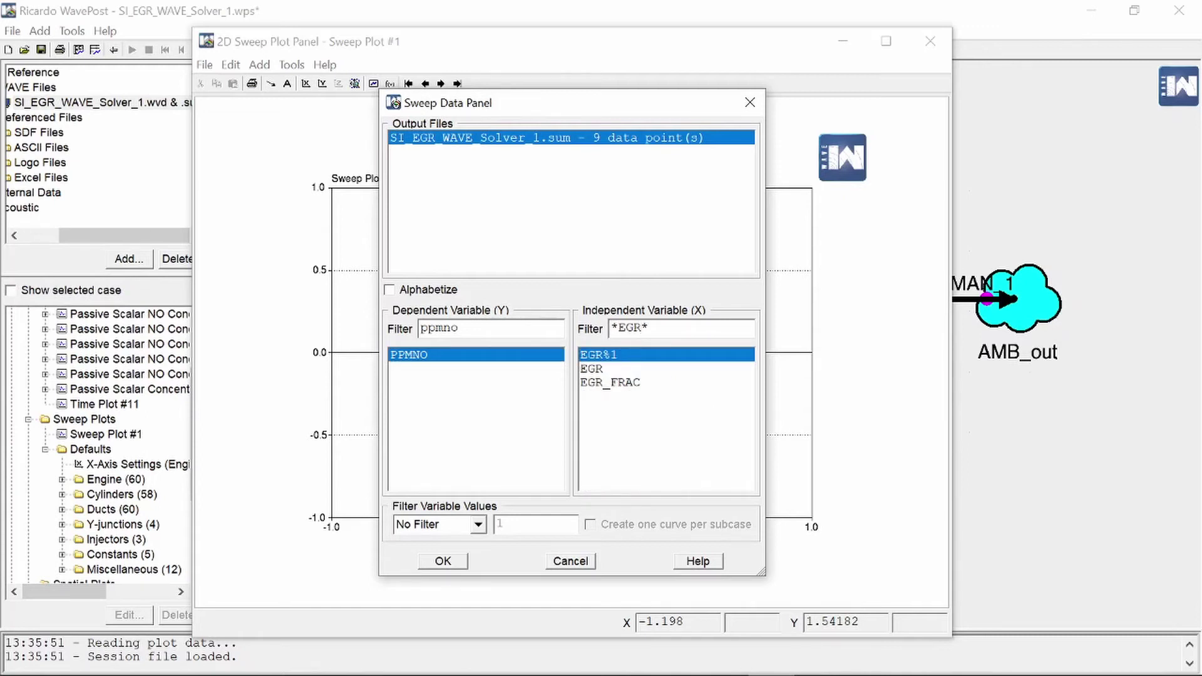
double_click(657, 381)
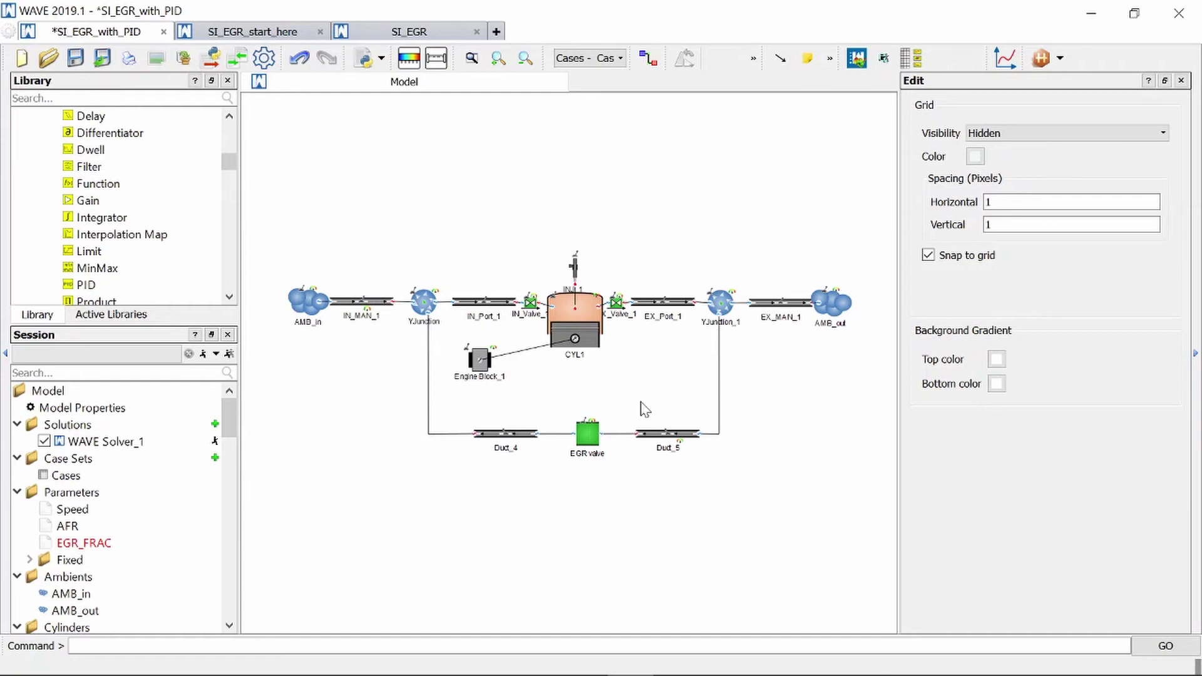
click(602, 432)
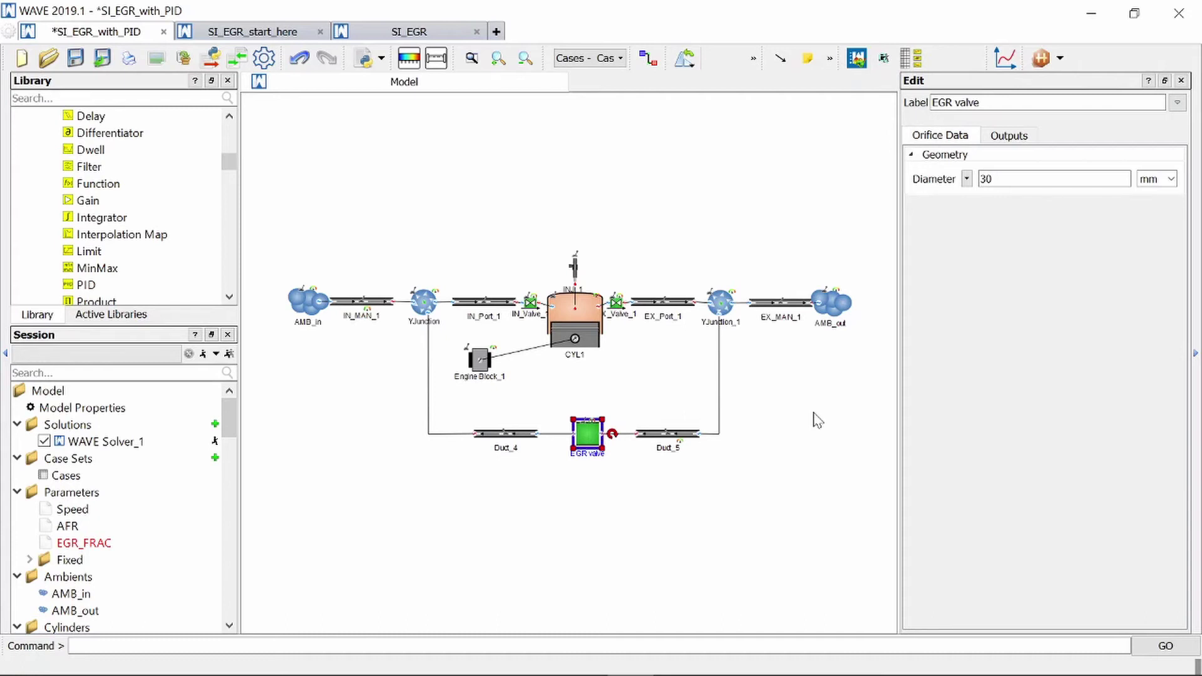
click(818, 420)
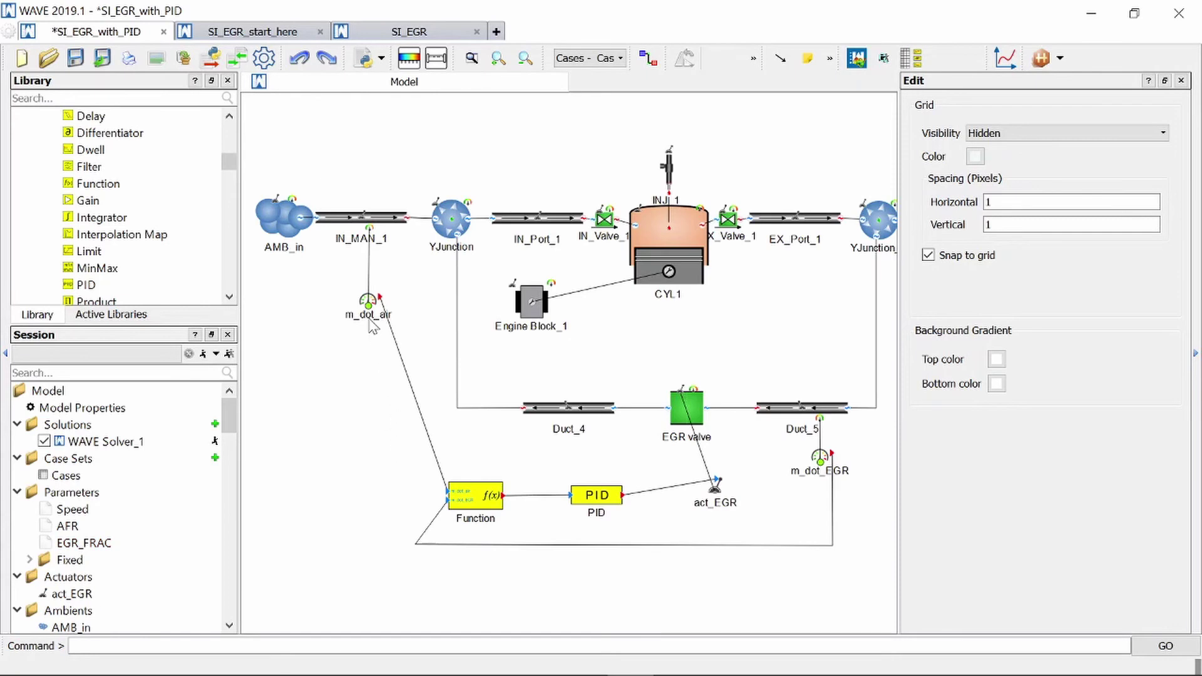
Inspect the m_dot_air and m_dot_EGR sensors, act_EGR actuator and PID settings.
click(370, 318)
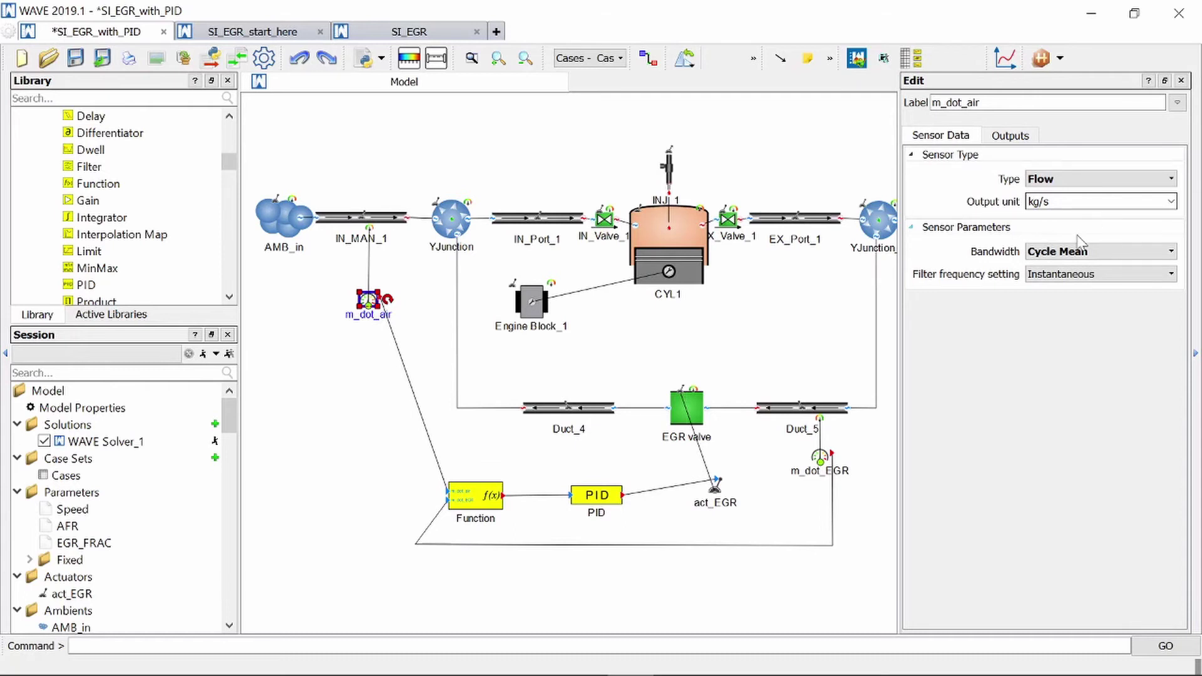
click(820, 457)
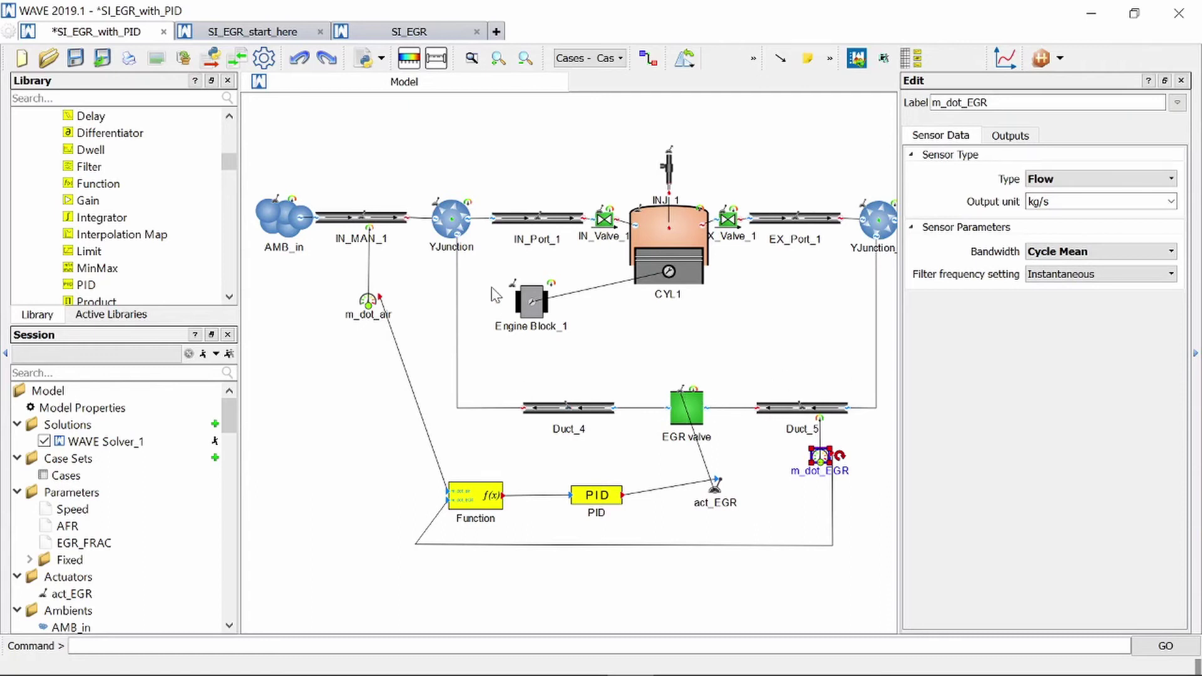
click(715, 484)
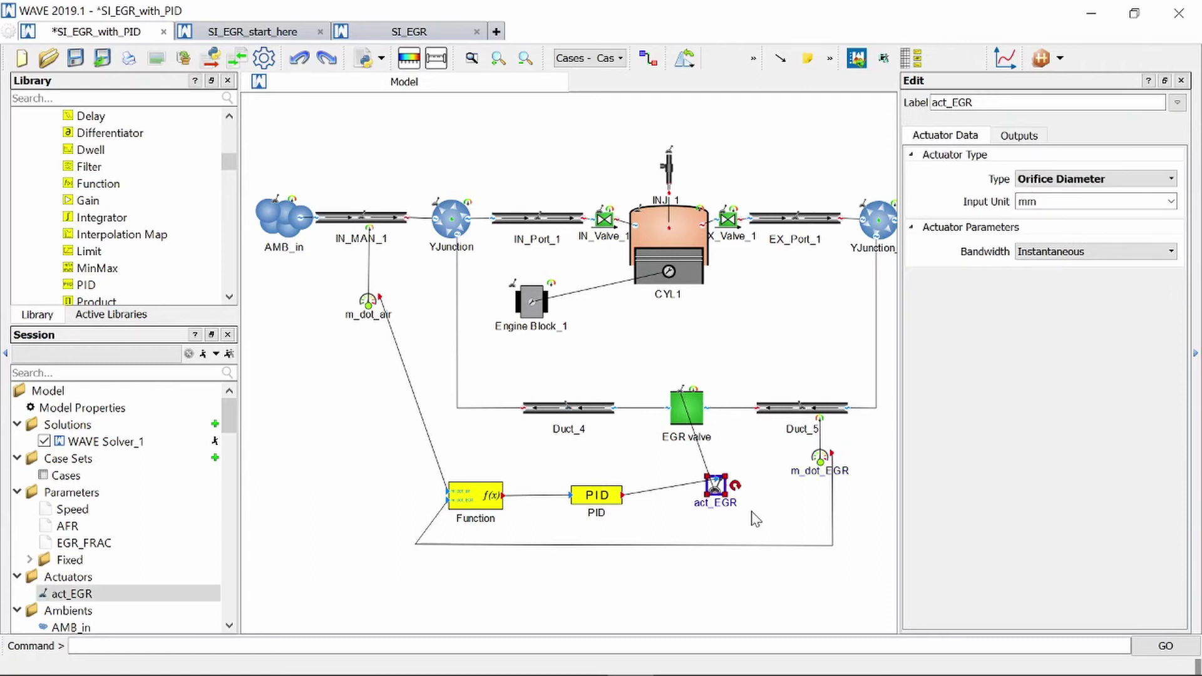
click(608, 503)
click(623, 463)
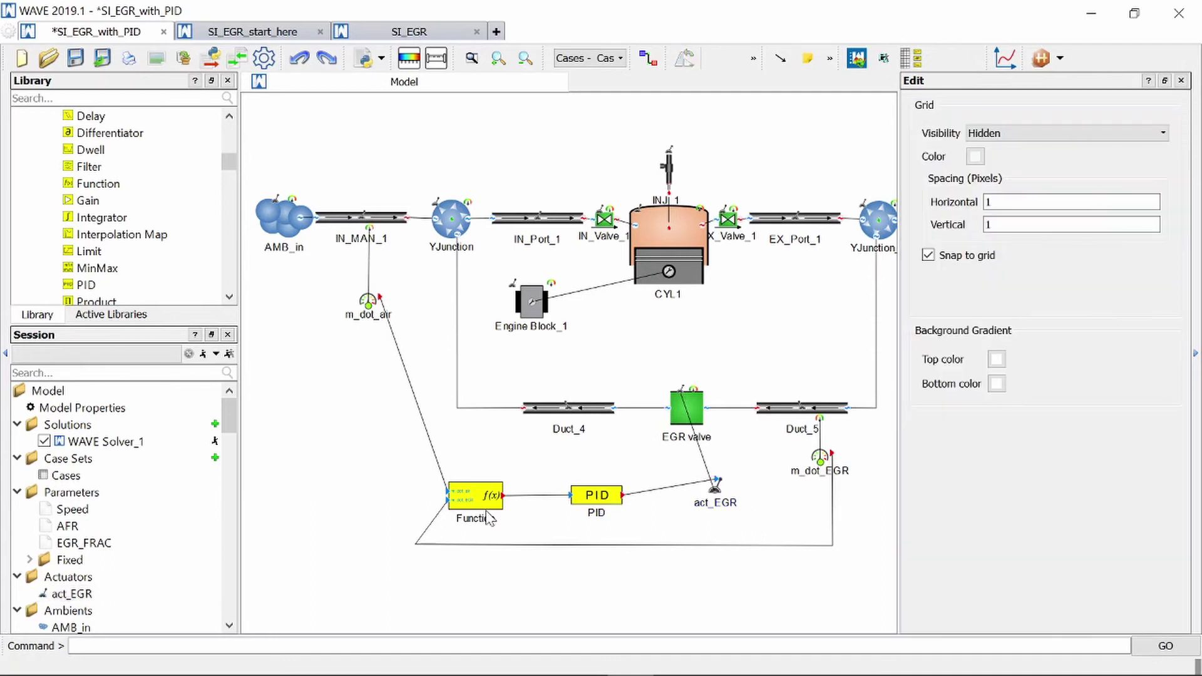
Inspect the Function block's EGR fraction expression and select its link to the PID.
click(491, 501)
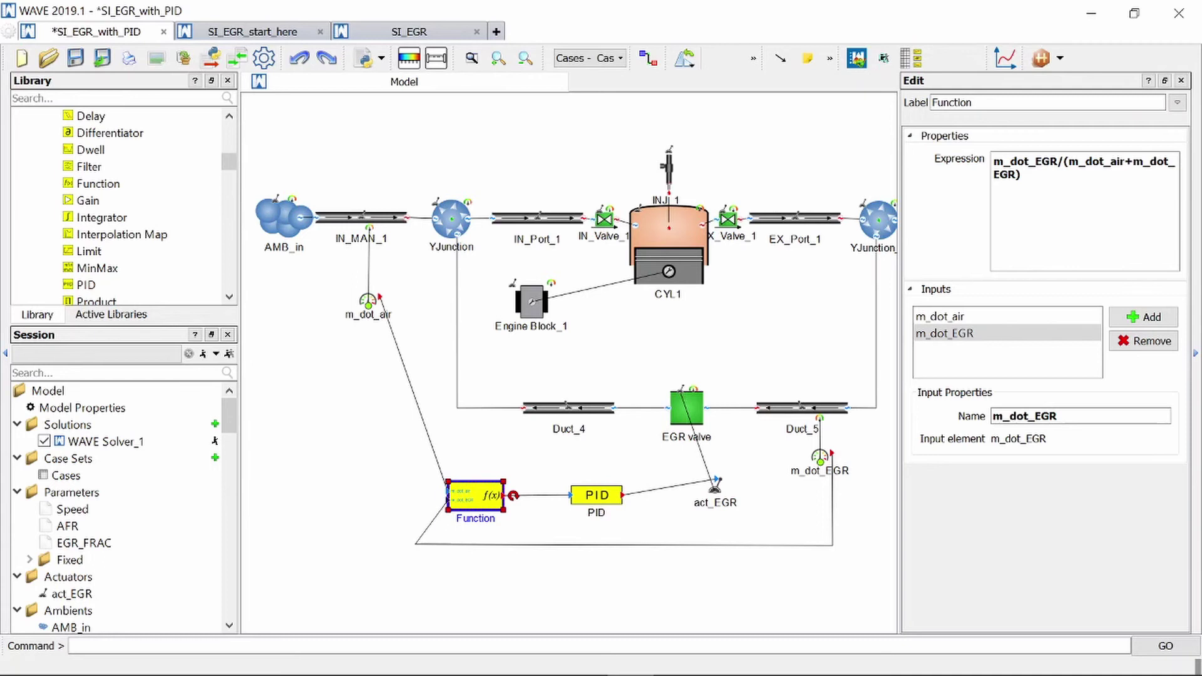
drag(1021, 176, 999, 162)
click(1021, 175)
click(552, 496)
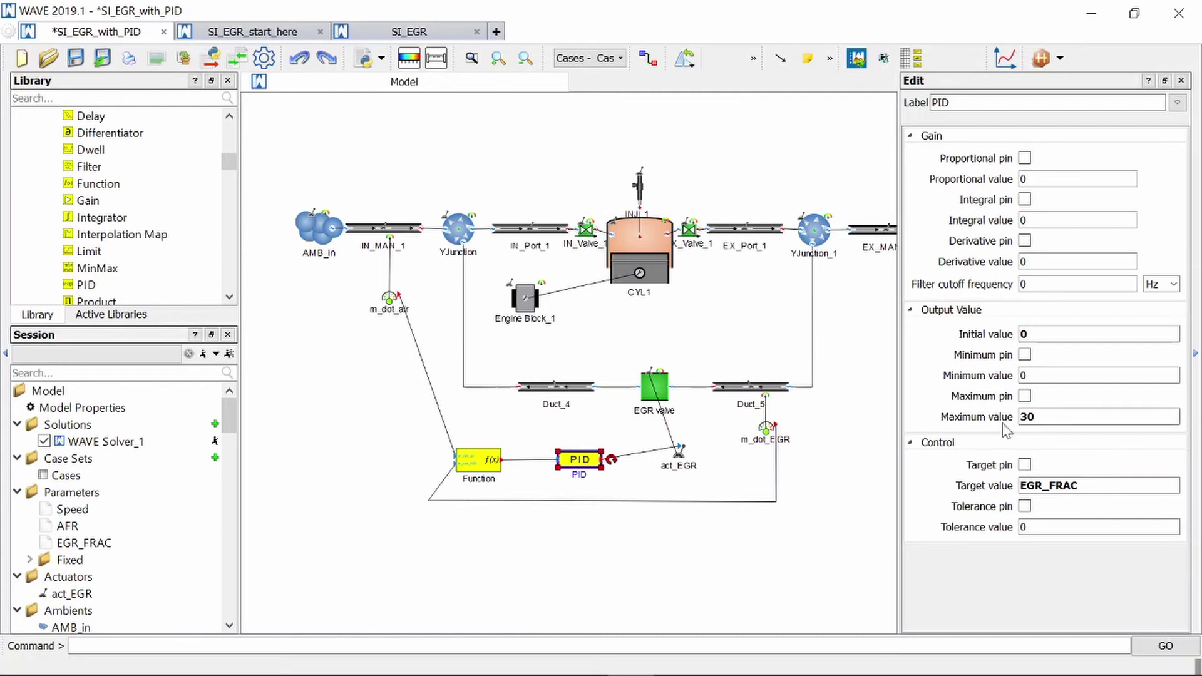
click(1034, 417)
click(1043, 483)
double_click(1043, 484)
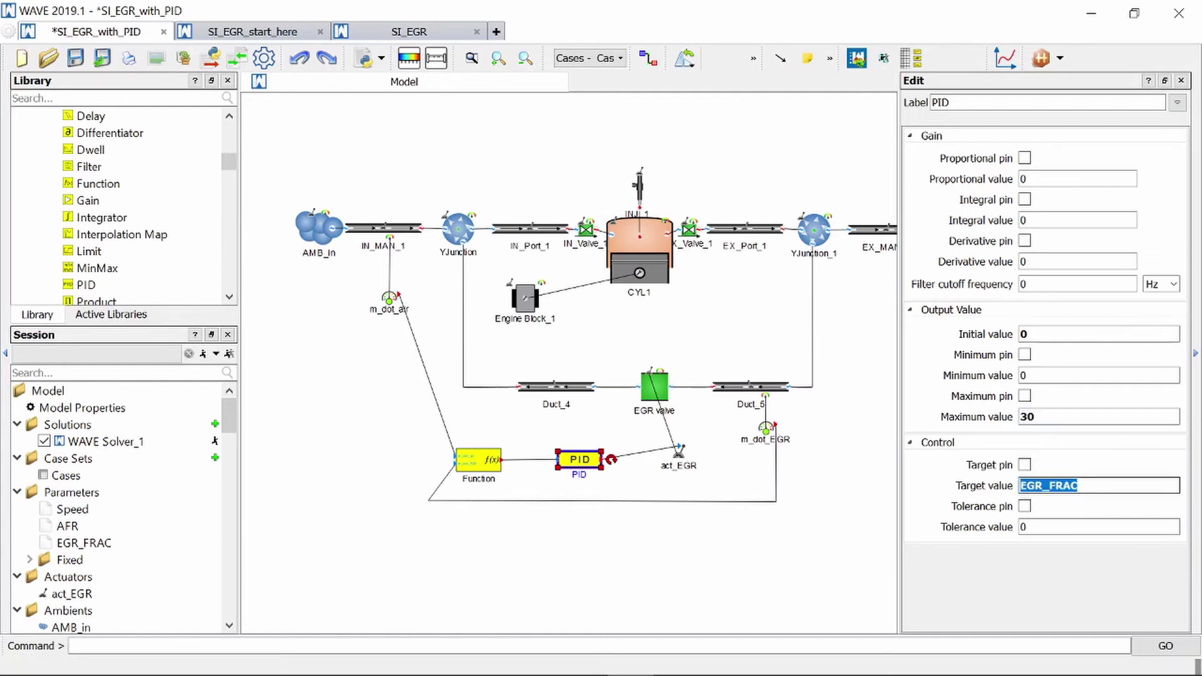
click(1076, 464)
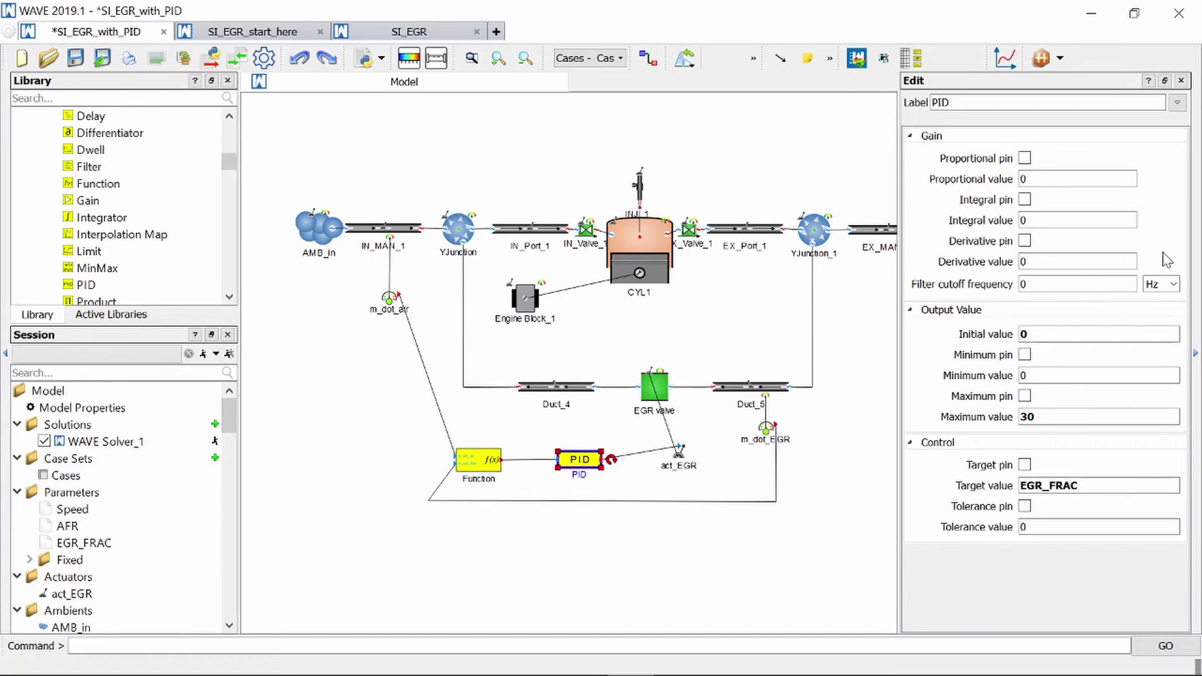
click(842, 468)
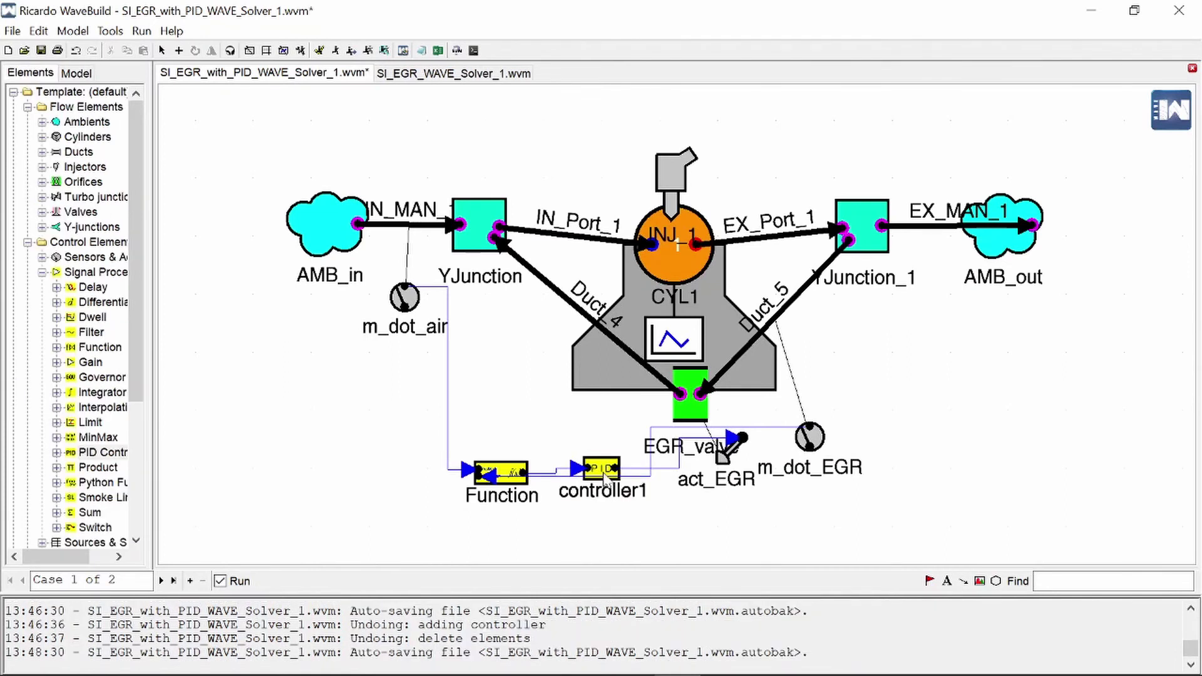
Open the PID settings panel of the controller1 block in the EGR loop.
click(600, 471)
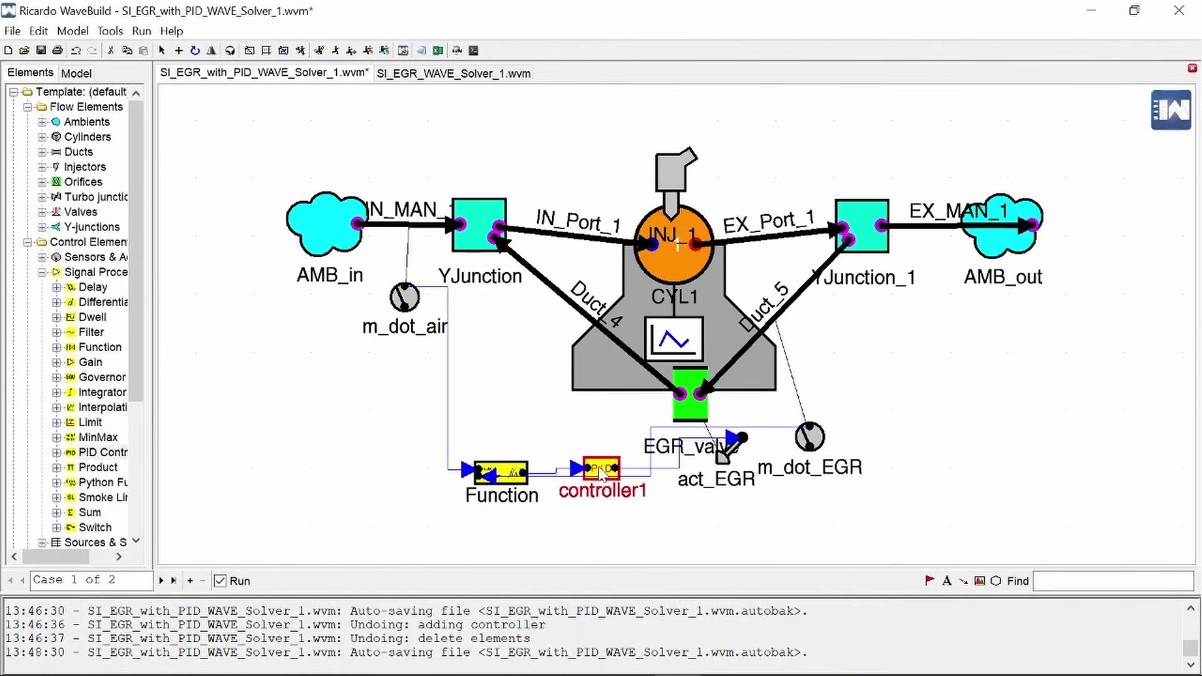
double_click(600, 471)
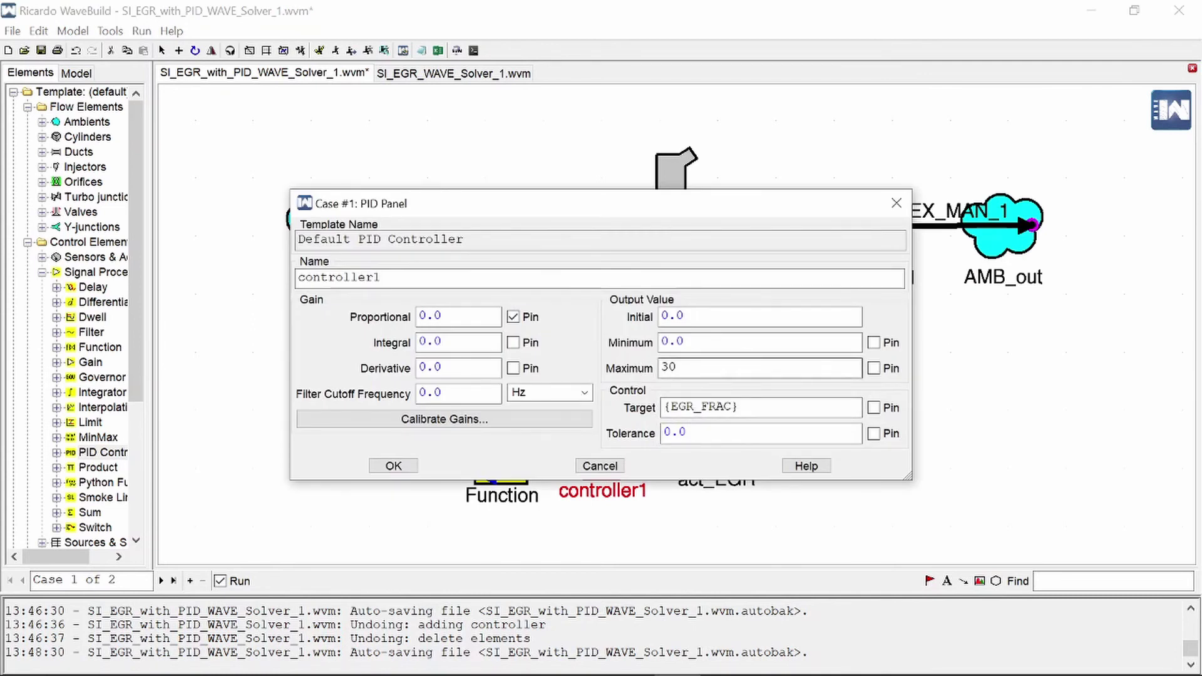
Start gain calibration with the default constant names and sweep the Case 1 input from 0 to 30 in 4 steps.
click(463, 419)
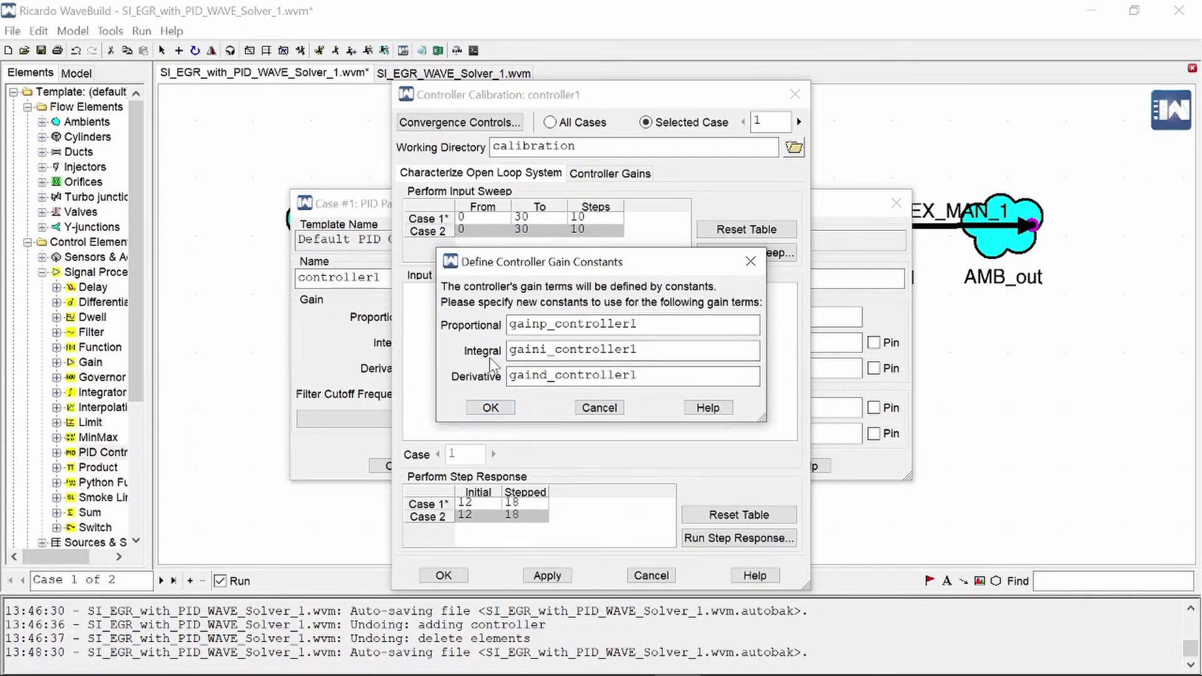
click(491, 409)
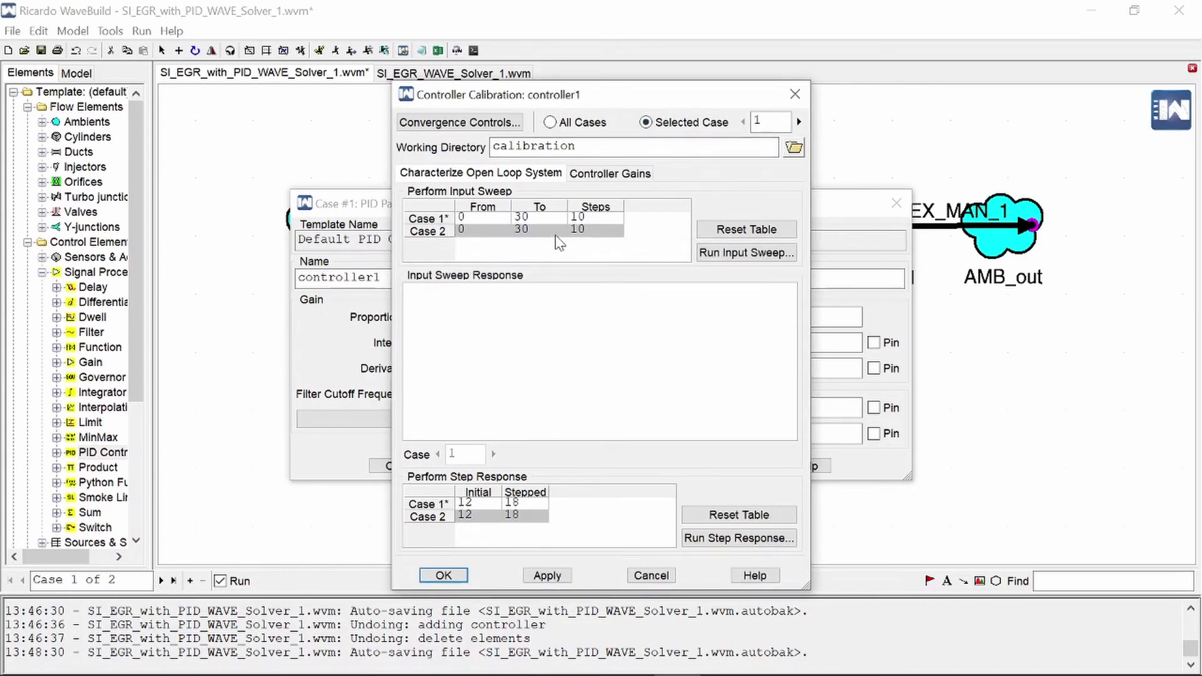
text(4)
click(482, 220)
click(542, 218)
click(739, 253)
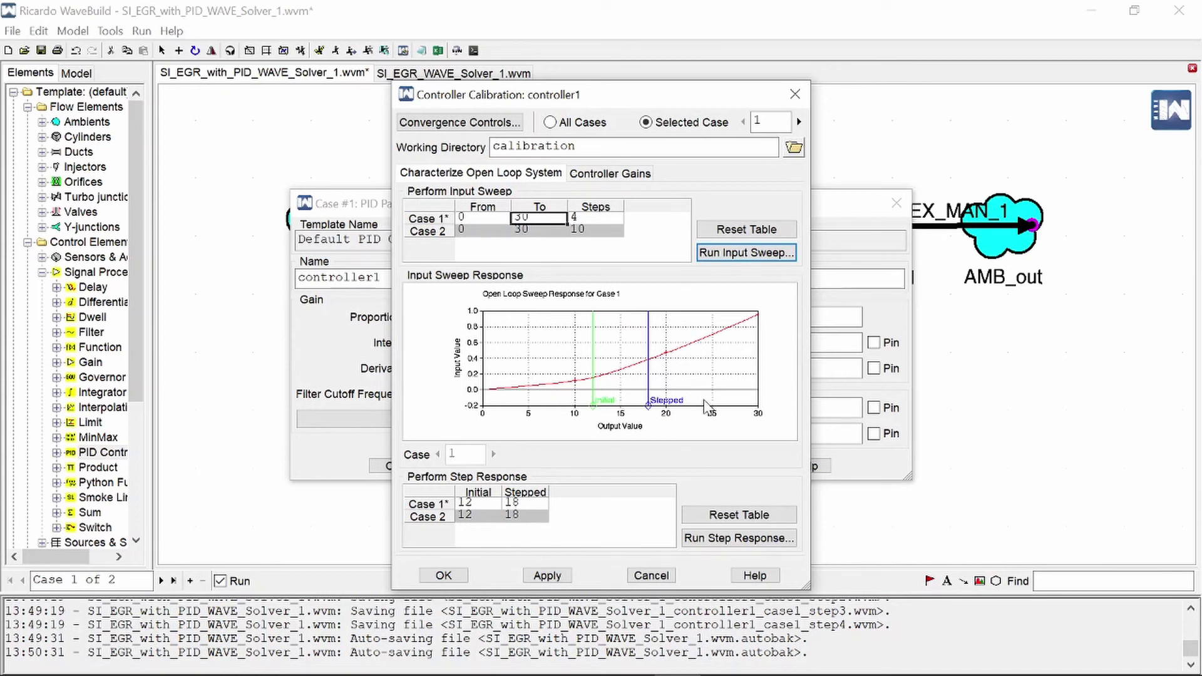
Run the step response and accept the Case 1 gains: proportional -45.5307, integral -3582.0.
click(728, 540)
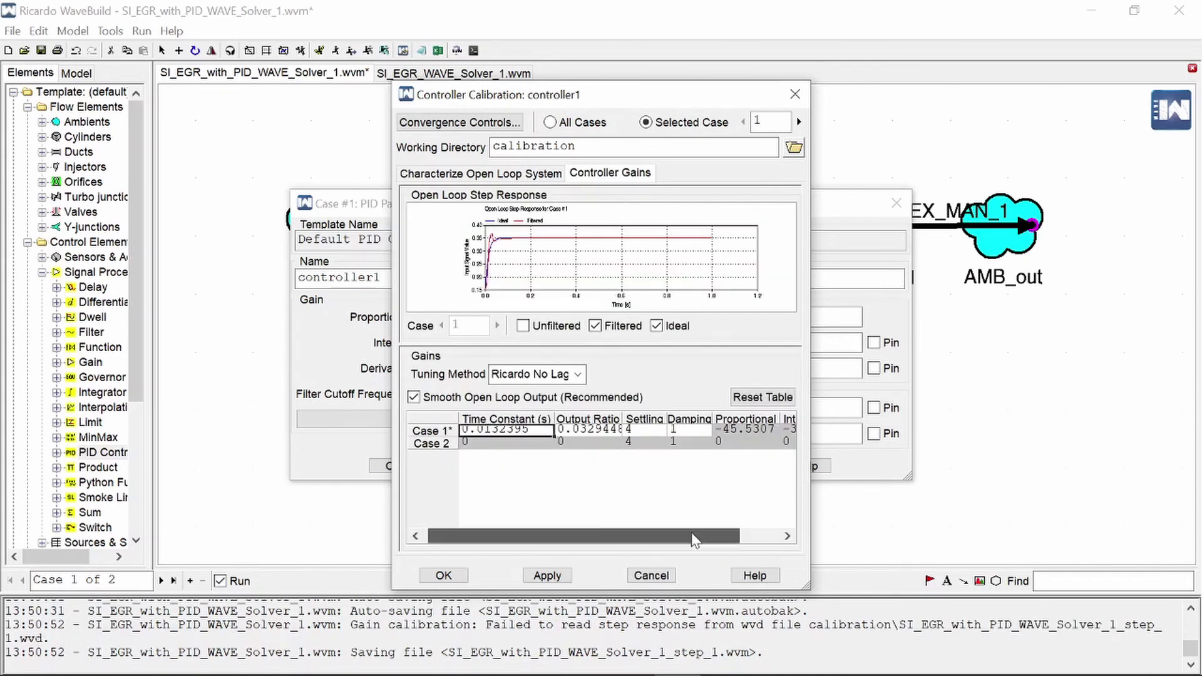
drag(693, 536, 743, 537)
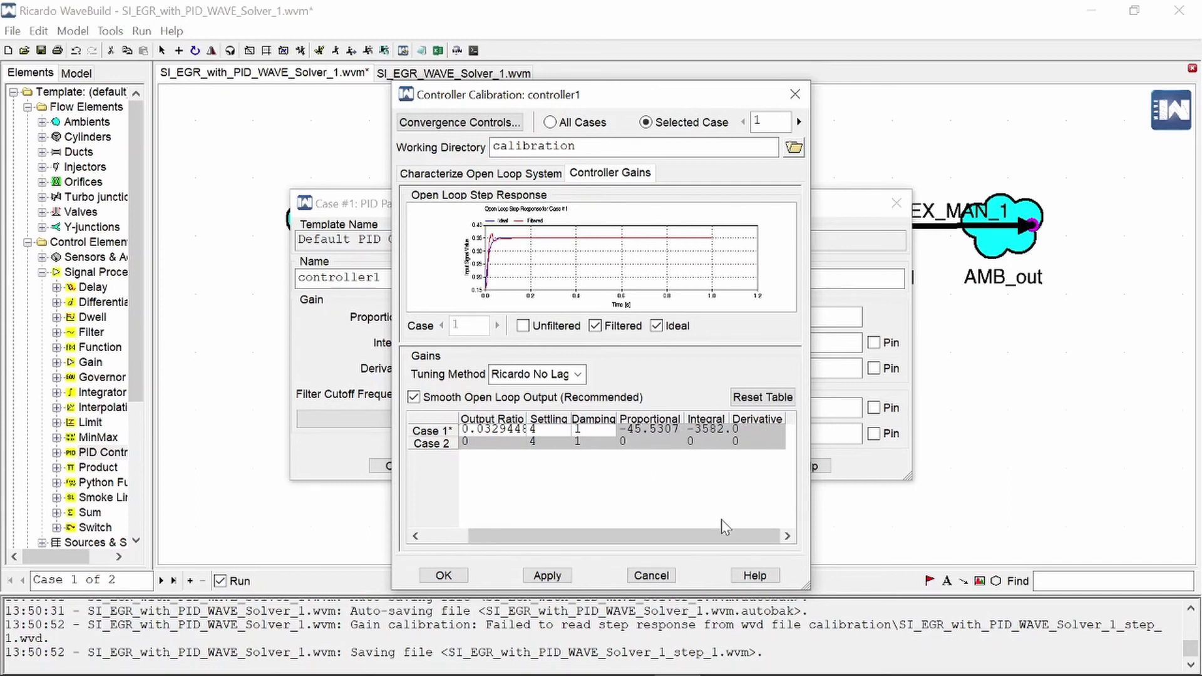
drag(723, 537, 676, 536)
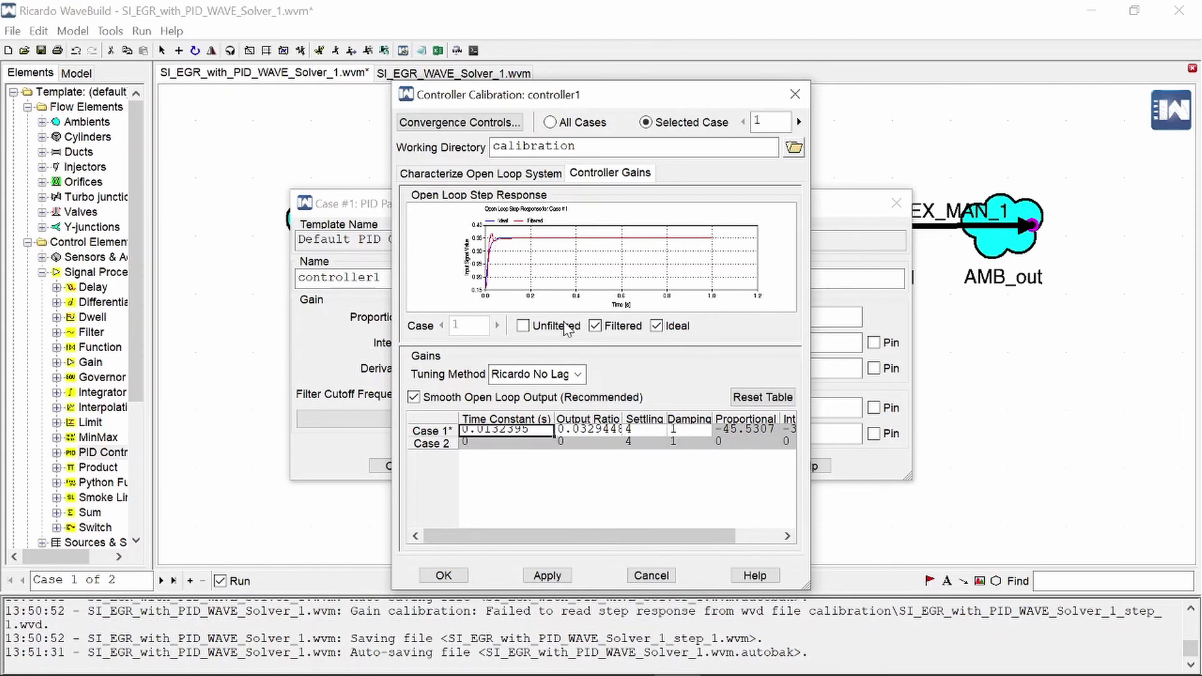
click(443, 576)
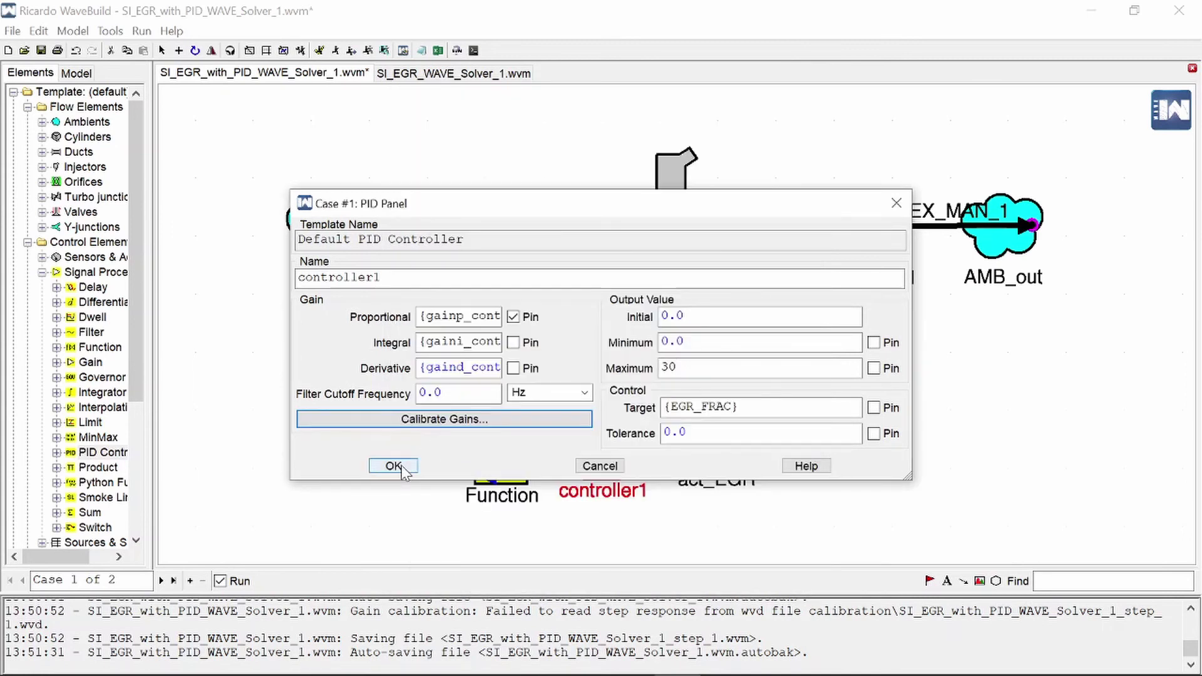
Confirm the PID panel and review the calibrated gain constants and Case 1 EGR_FRAC of 0.05.
click(394, 467)
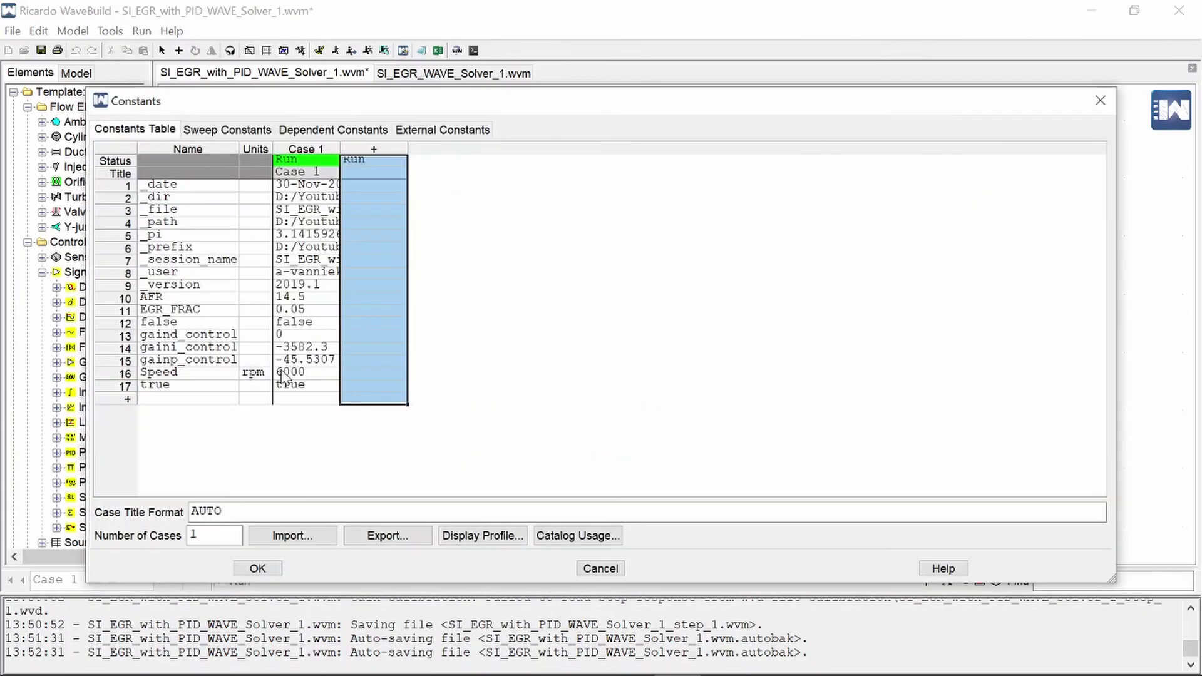
drag(308, 334, 307, 362)
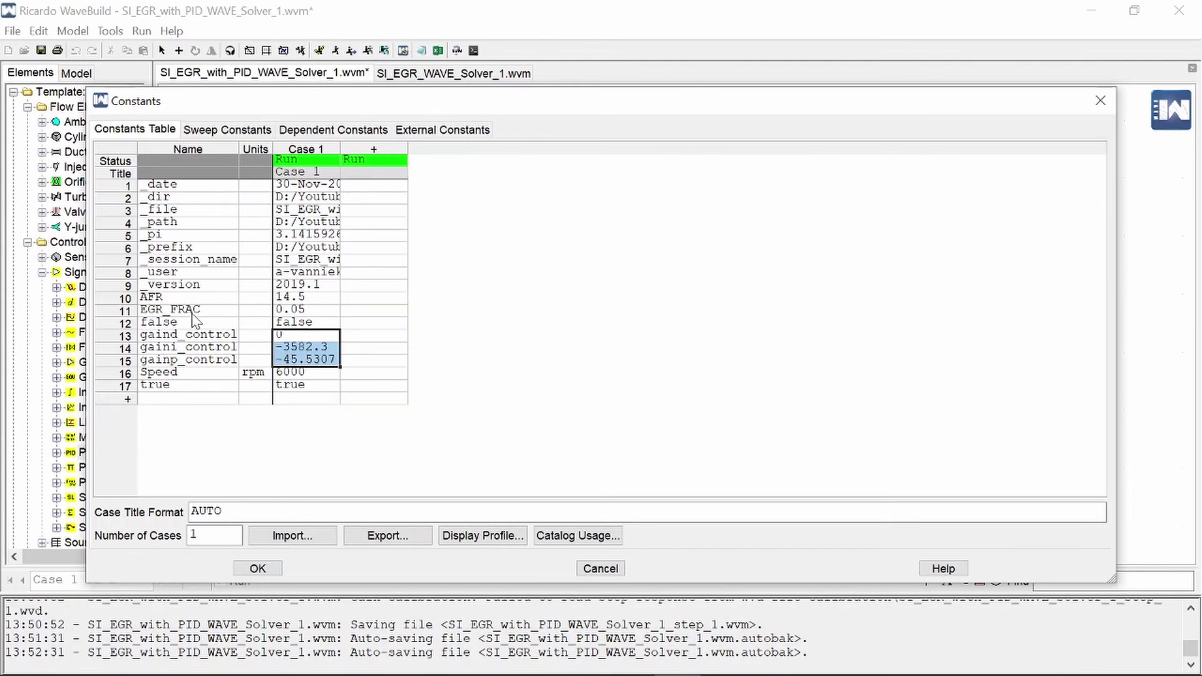
click(299, 313)
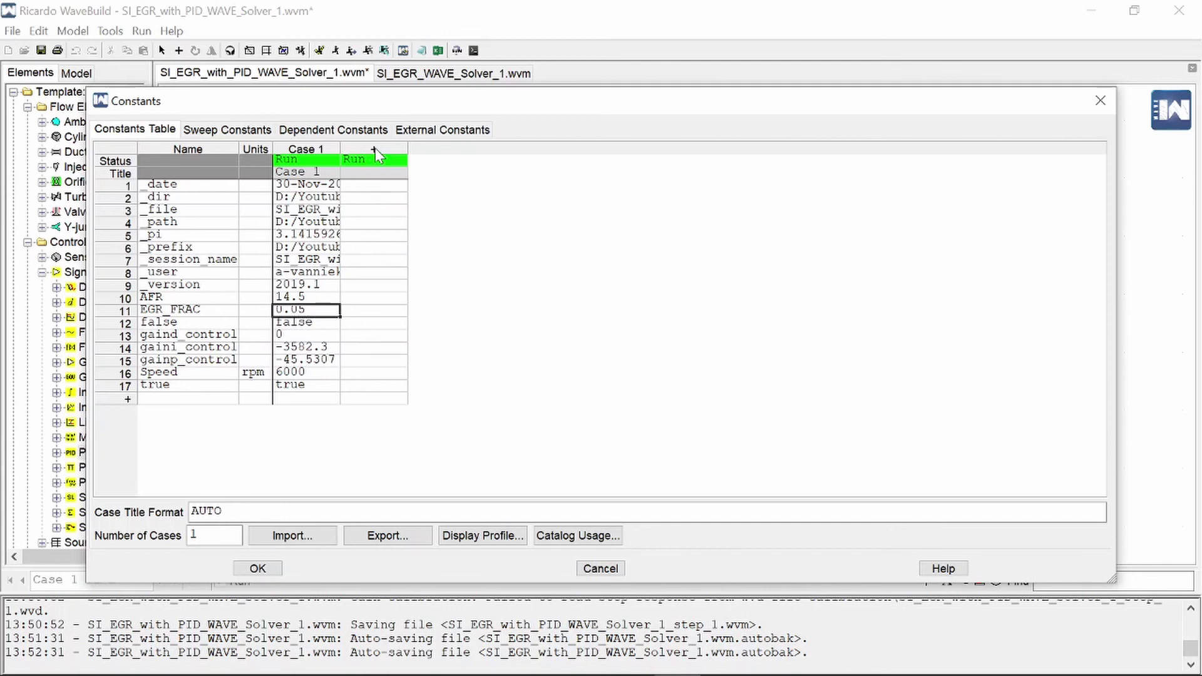
Add Case 2 copied from Case 1, set its EGR_FRAC to 0.3, and save the constants.
click(375, 149)
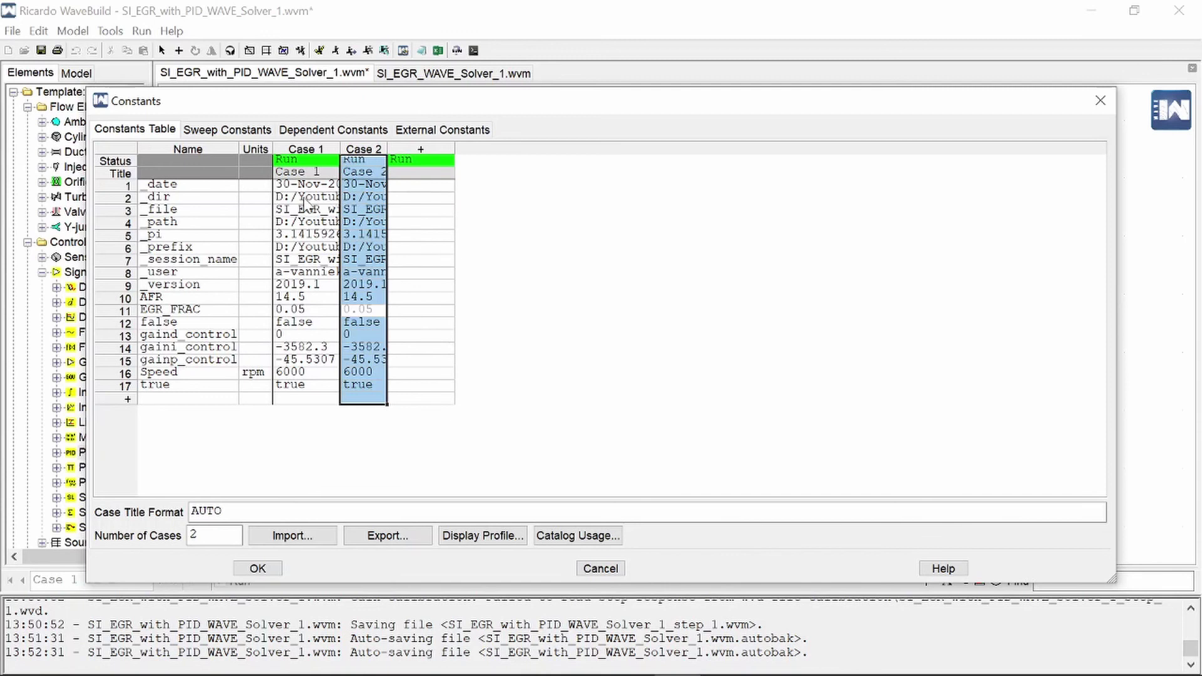
click(447, 237)
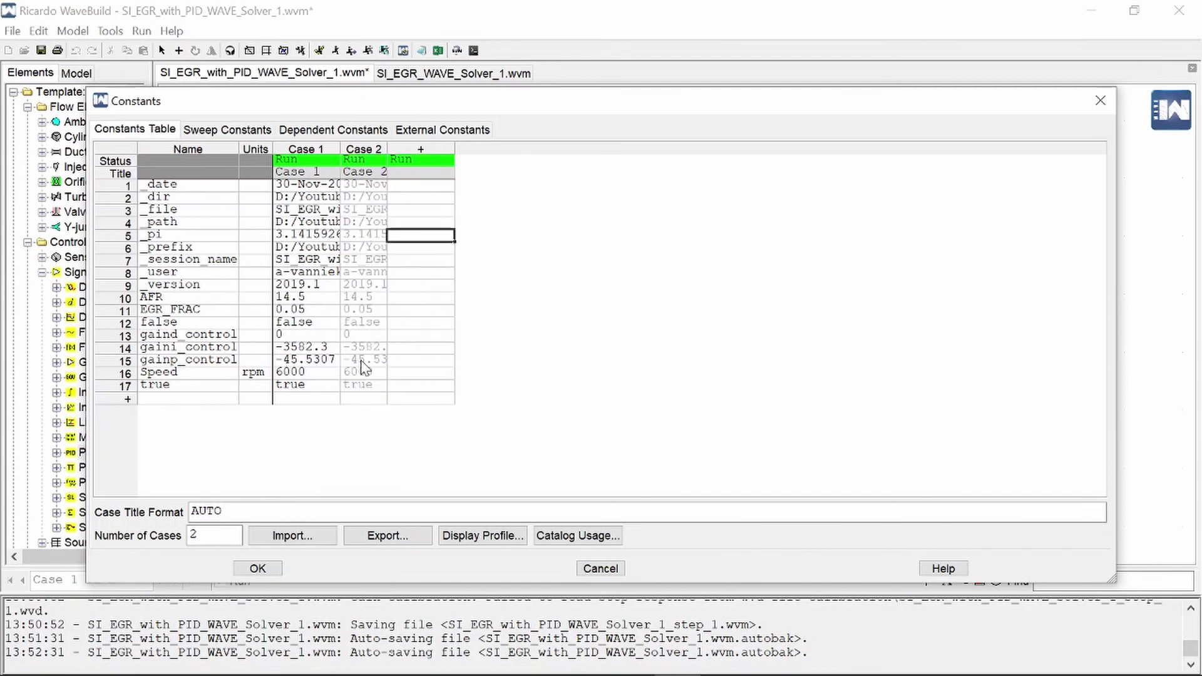
double_click(362, 311)
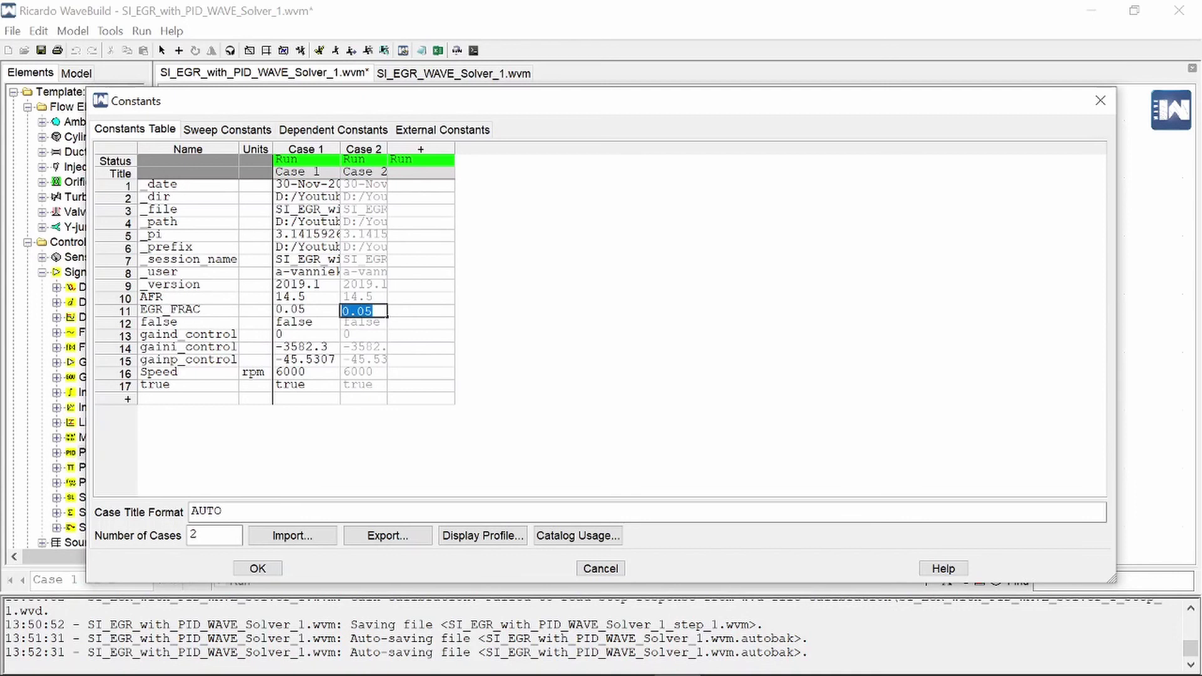
text(0.25)
key(BackSpace)
key(BackSpace)
text(3)
key(Return)
key(Escape)
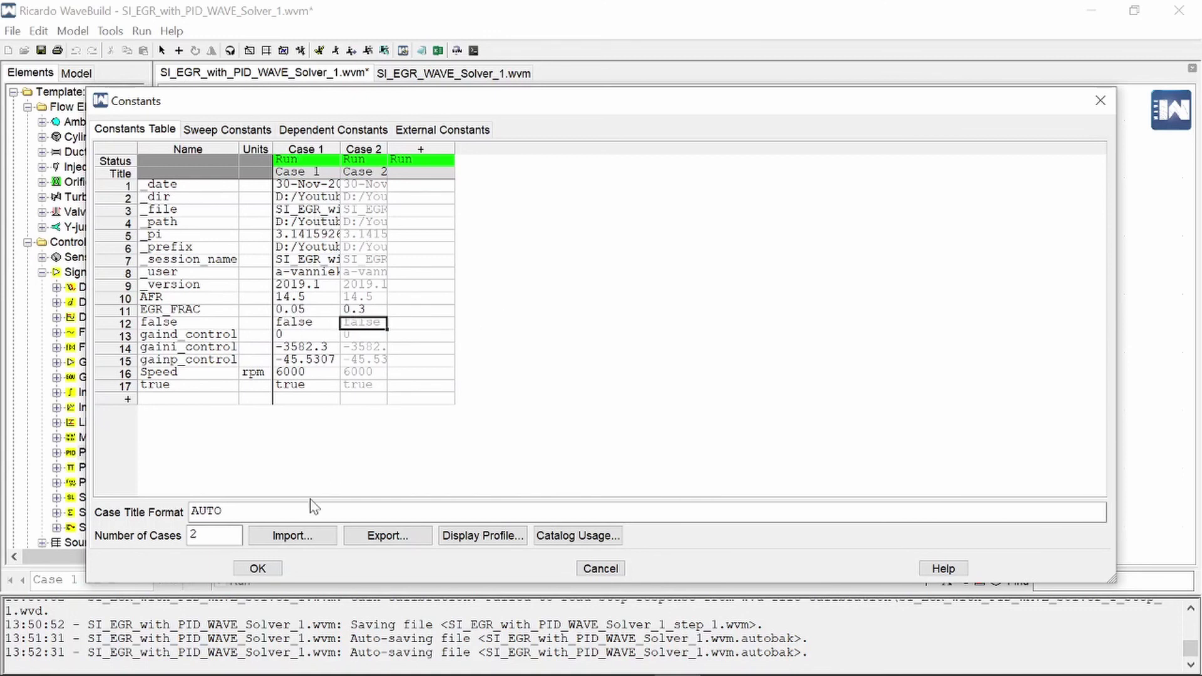
click(269, 569)
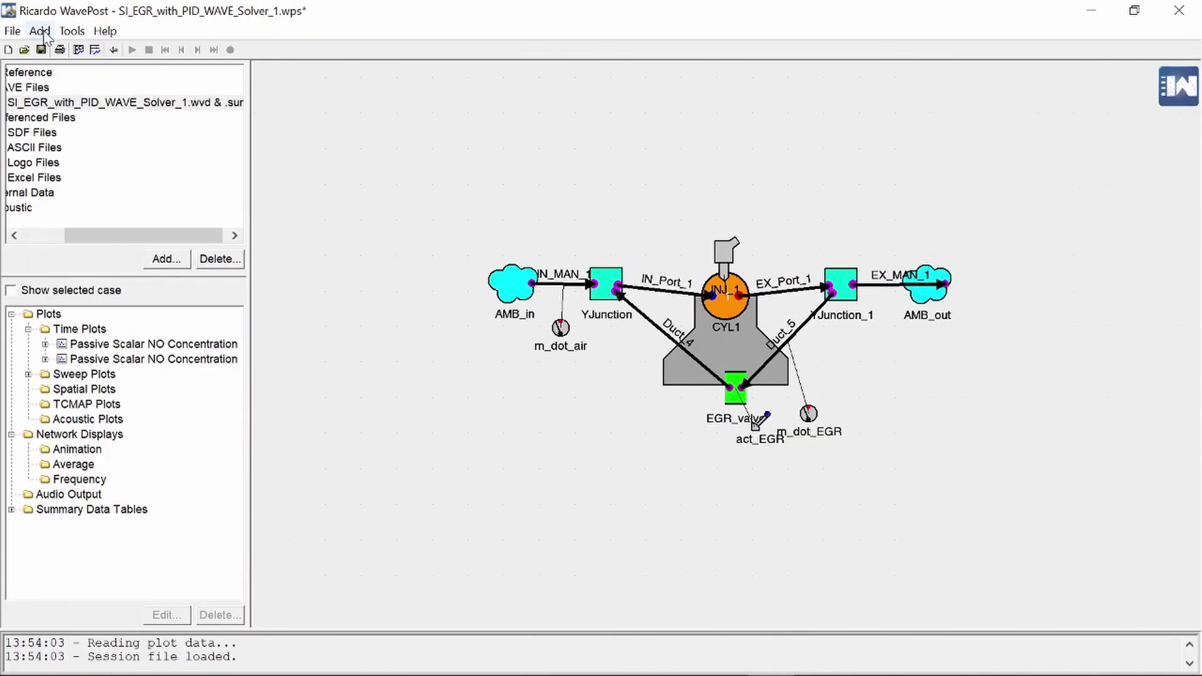
Create a time plot of Junction Cyl1 Passive Scalar NO for both output sets, legend moved right.
click(41, 32)
click(69, 52)
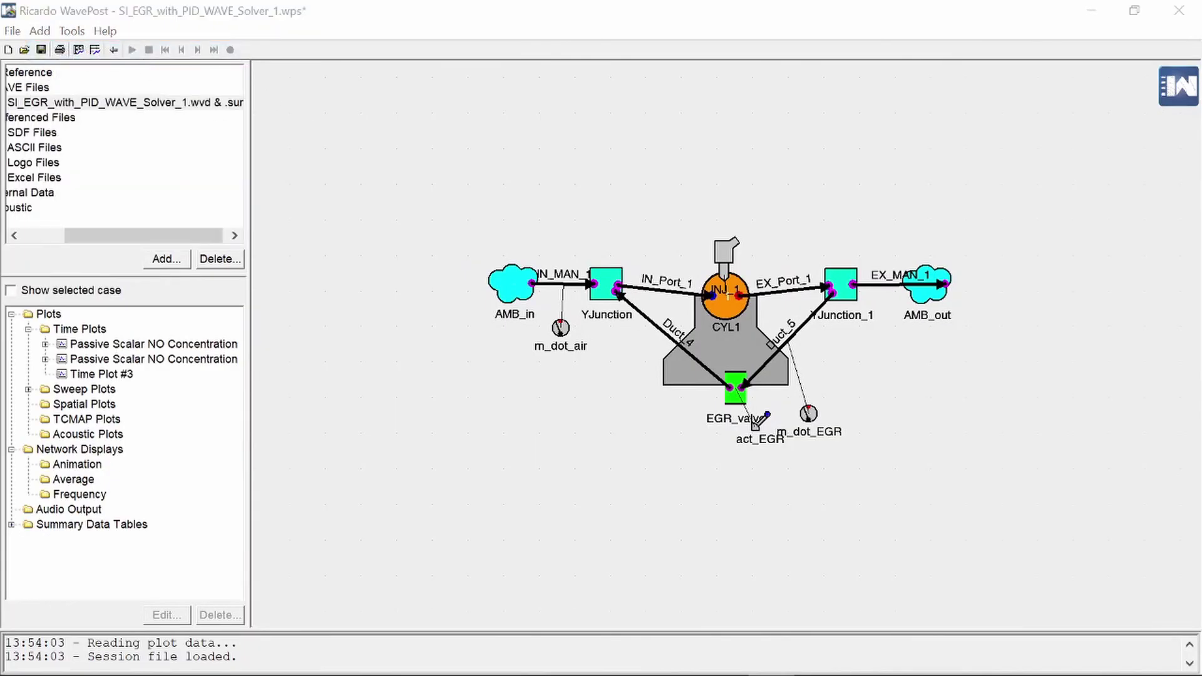
click(416, 89)
click(438, 110)
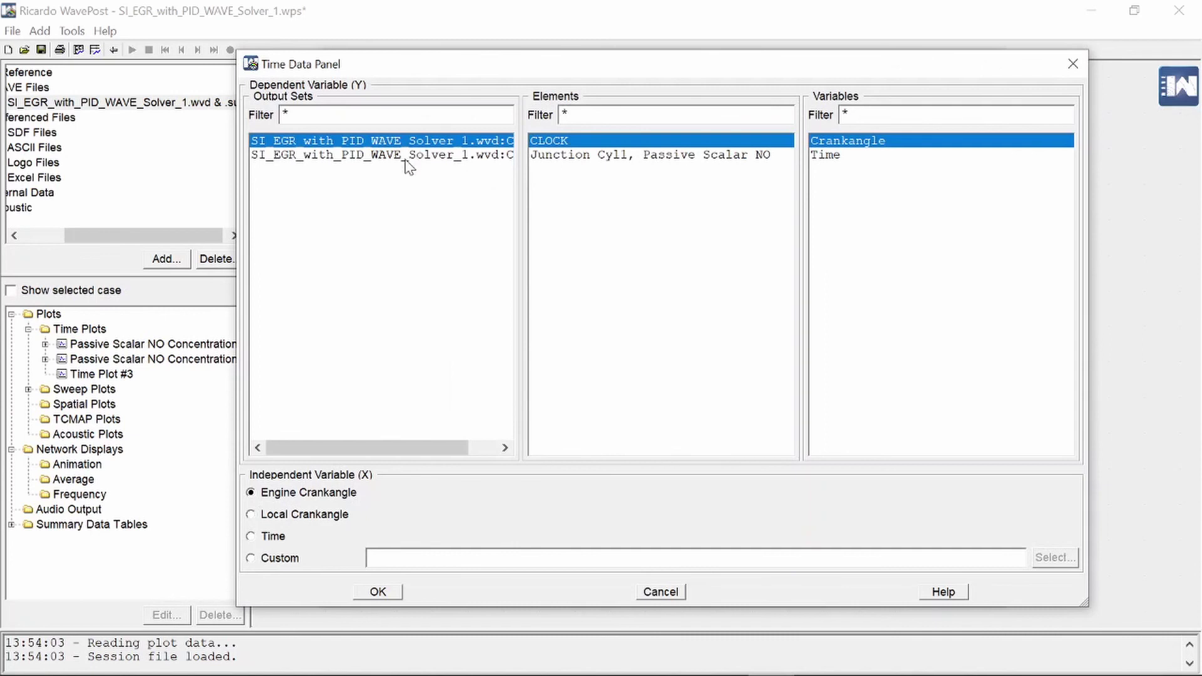
shift+click(410, 155)
click(617, 156)
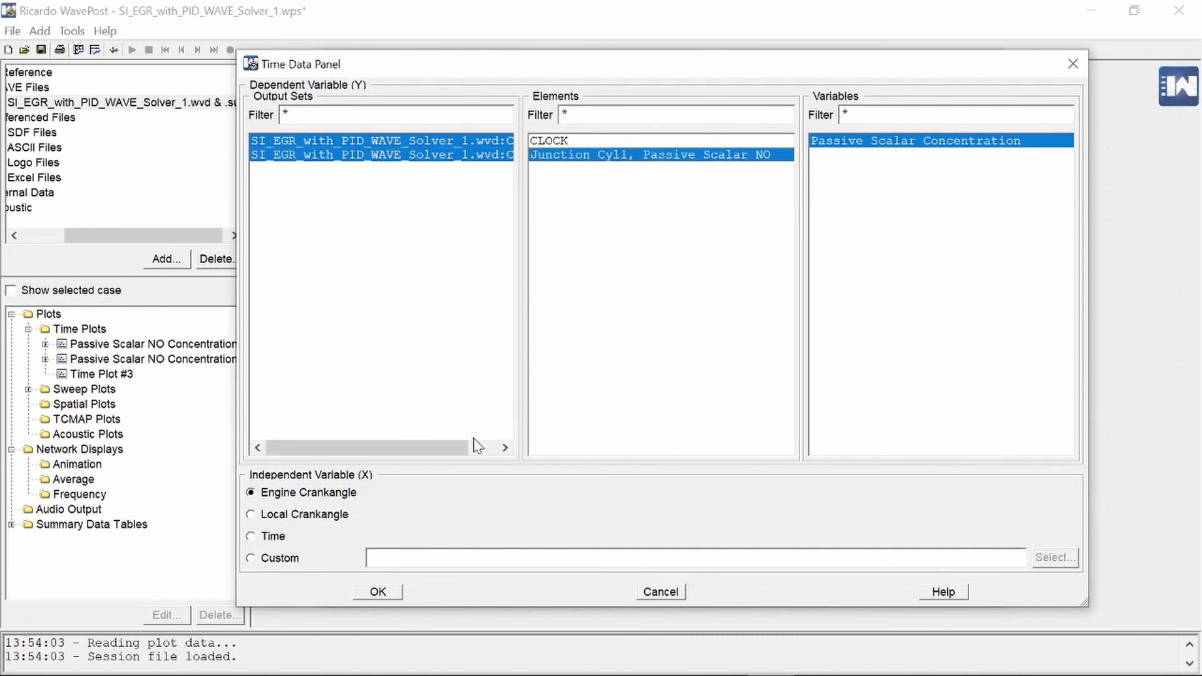
click(384, 591)
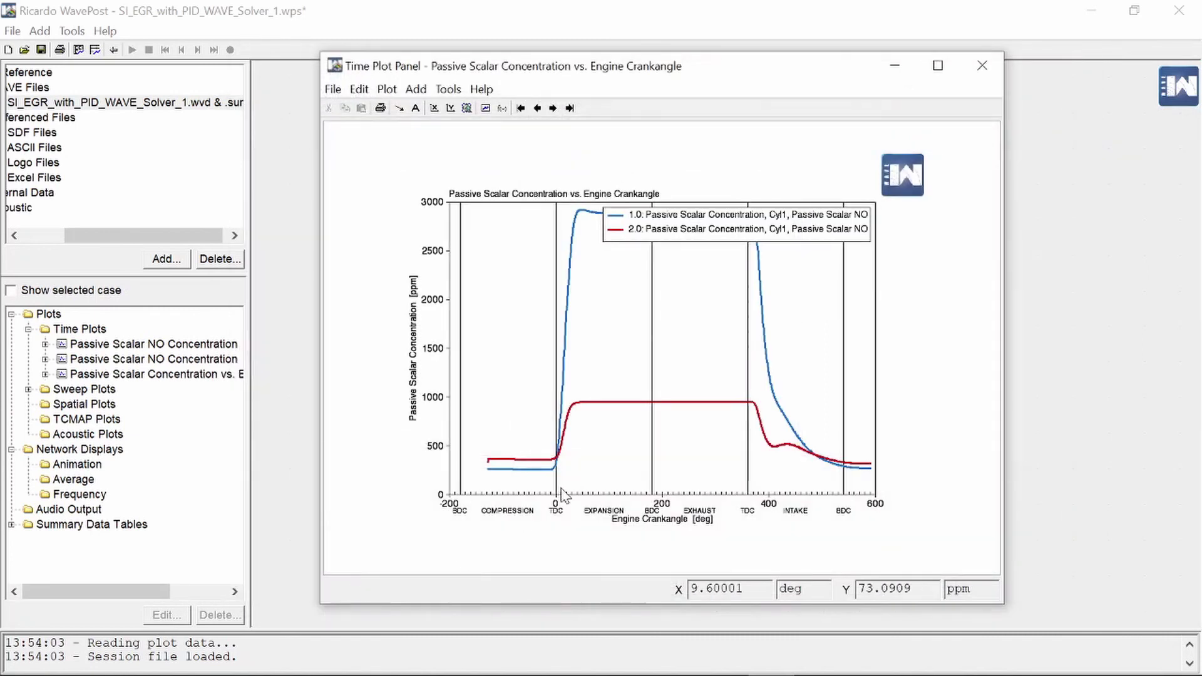
drag(754, 219, 947, 459)
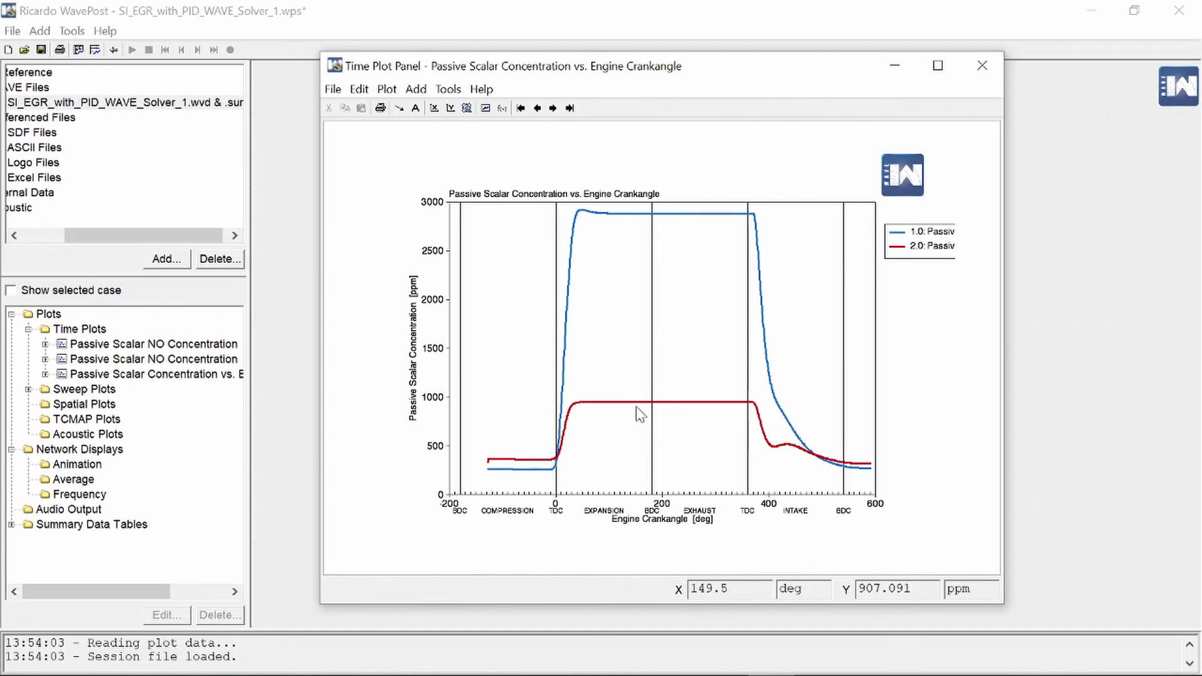
mouse_move(618, 409)
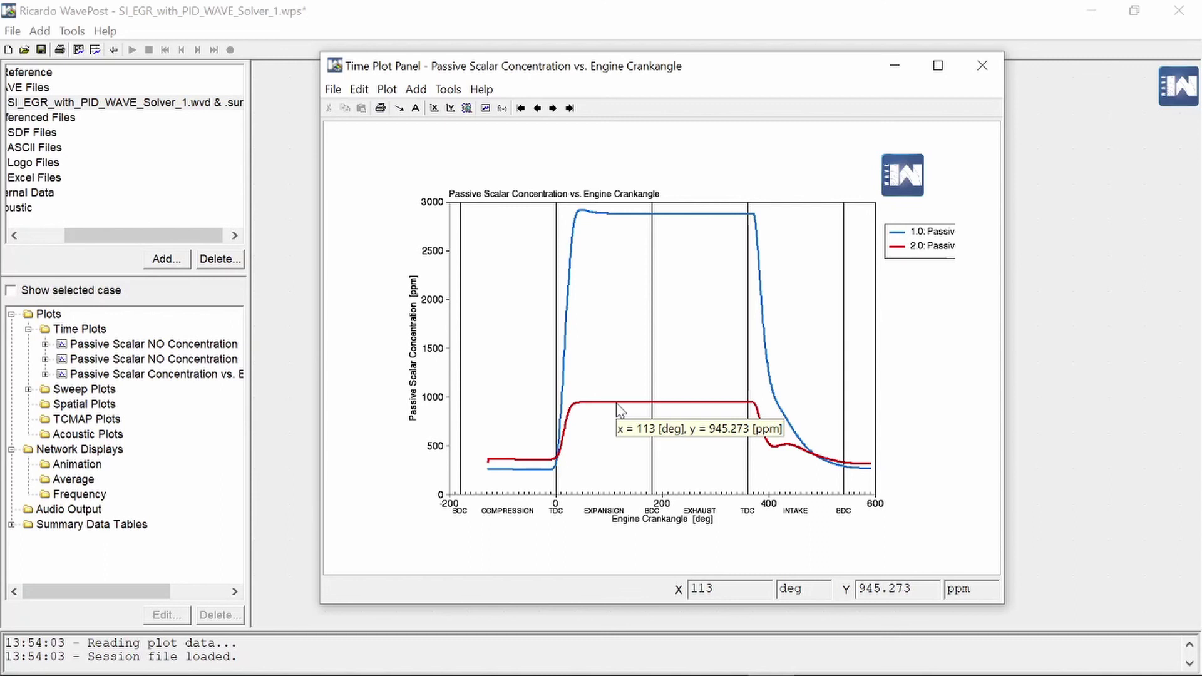